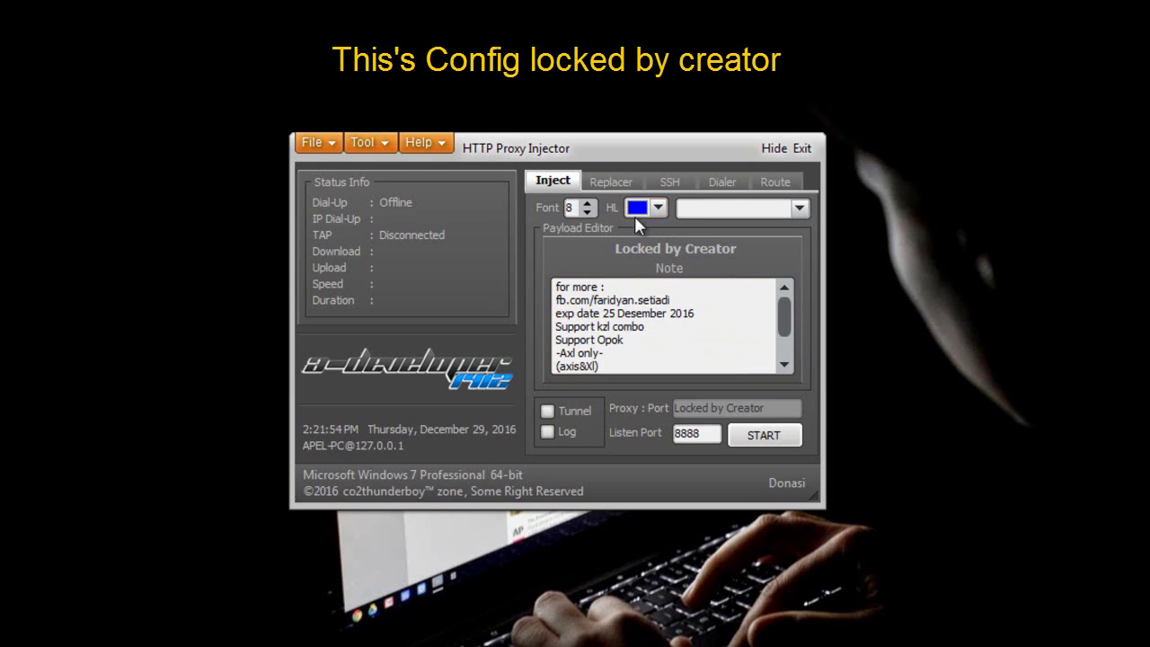
- Review the locked config's Replacer and SSH settings, then go back to the payload editor
{"action": "left_click", "coordinate": [620, 184]}
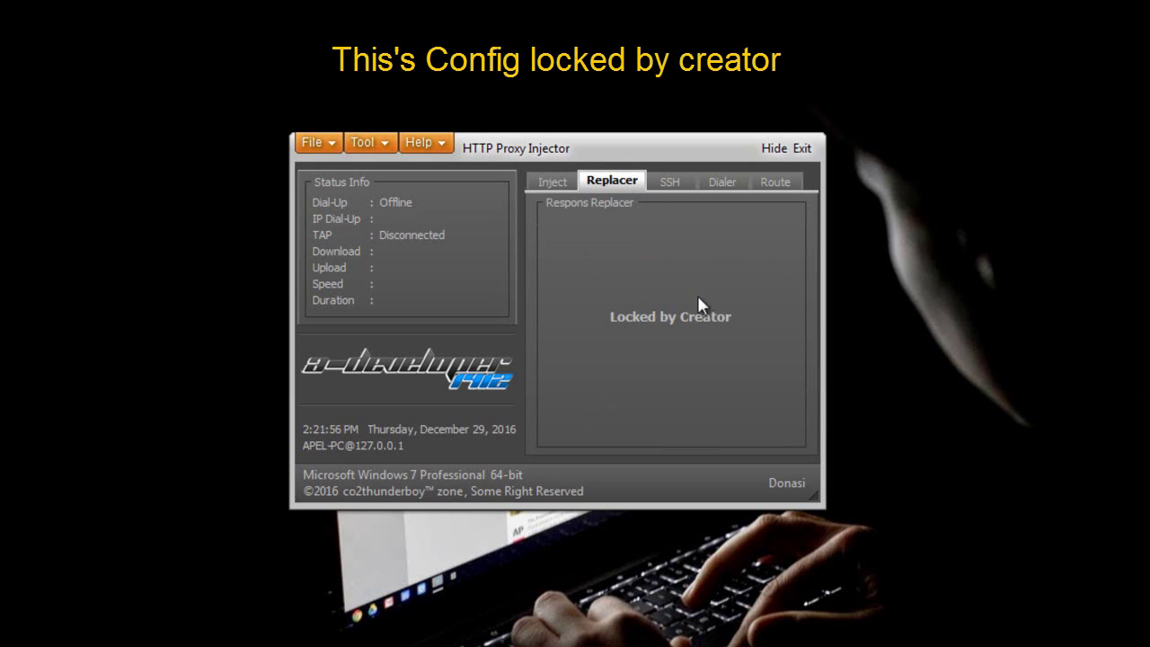
{"action": "left_click", "coordinate": [671, 183]}
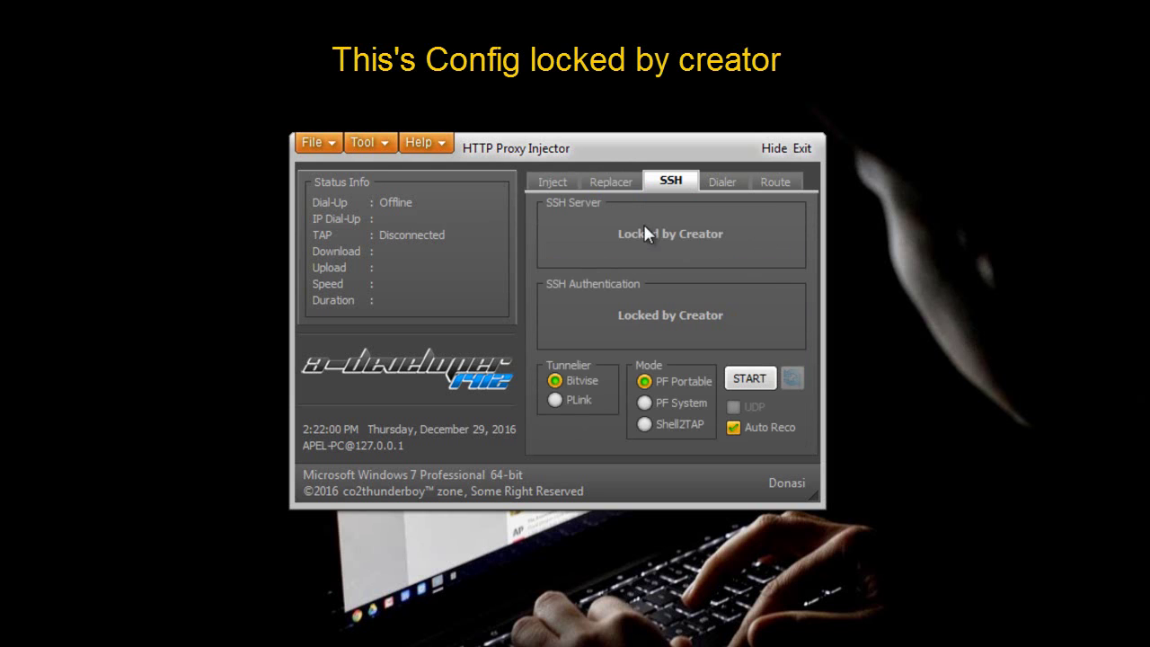
{"action": "left_click", "coordinate": [550, 187]}
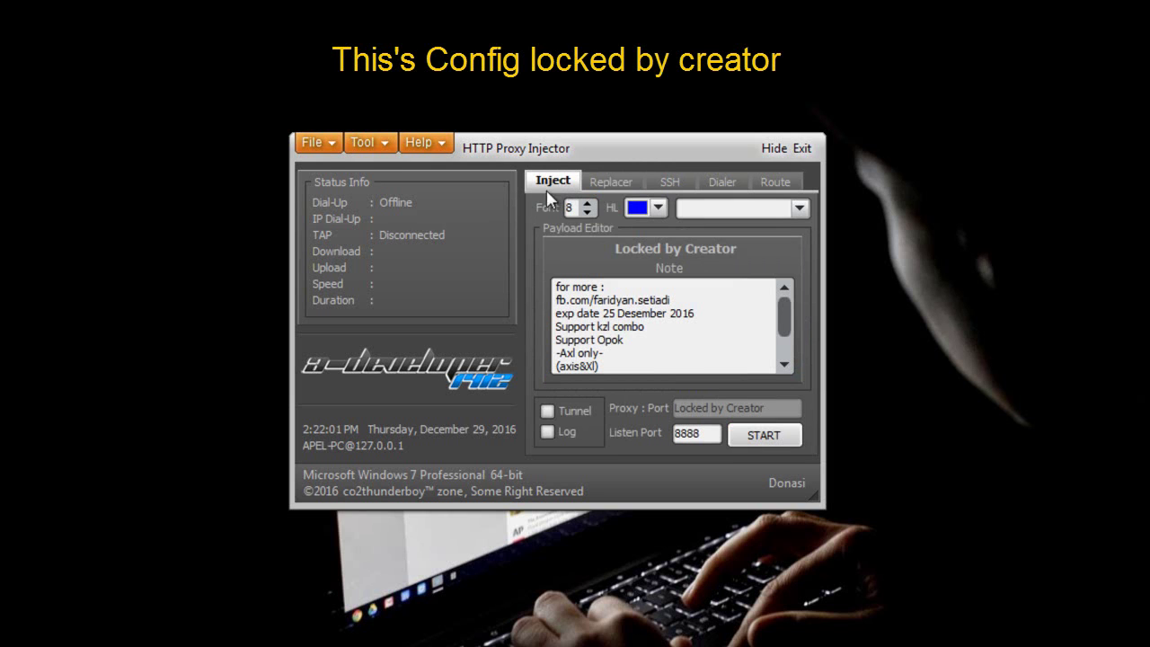
- Try exporting the locked config, dismiss the refusal, then exit and launch the unlocked injector build
{"action": "left_click", "coordinate": [318, 144]}
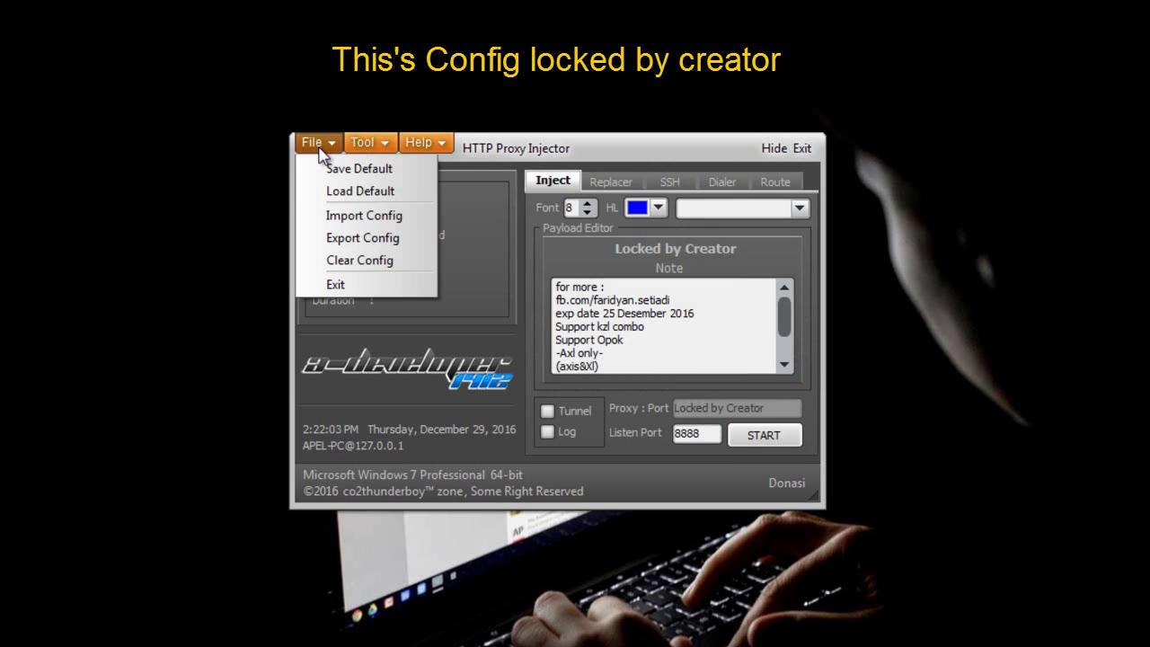
{"action": "left_click", "coordinate": [359, 239]}
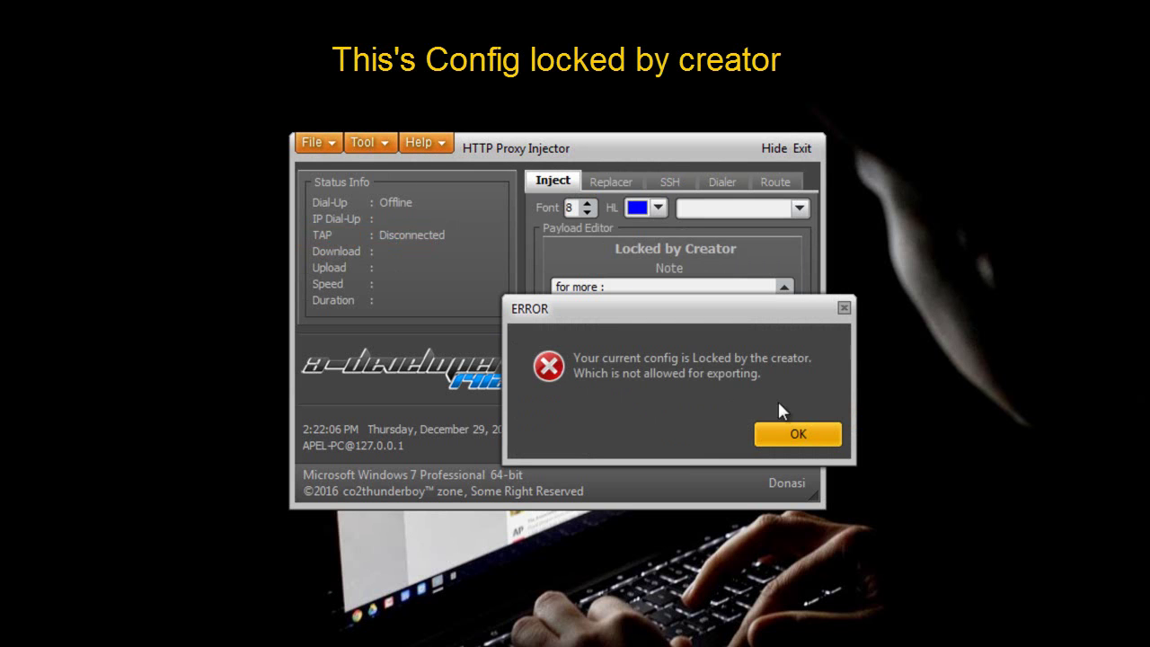
{"action": "left_click", "coordinate": [779, 433]}
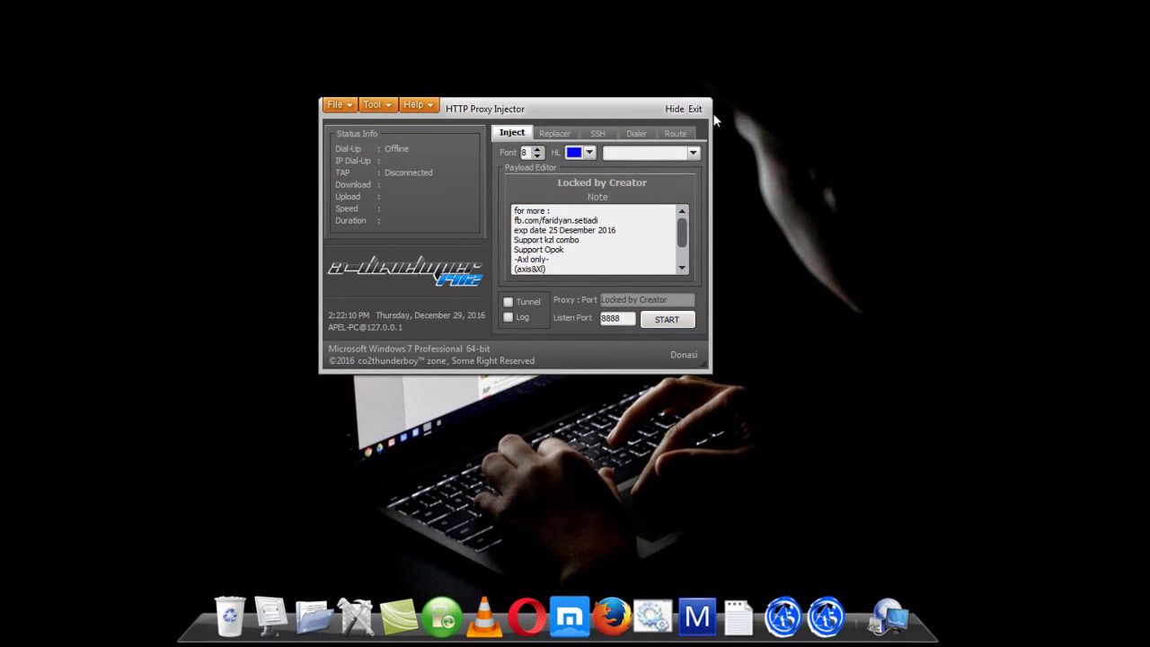
{"action": "left_click", "coordinate": [700, 108]}
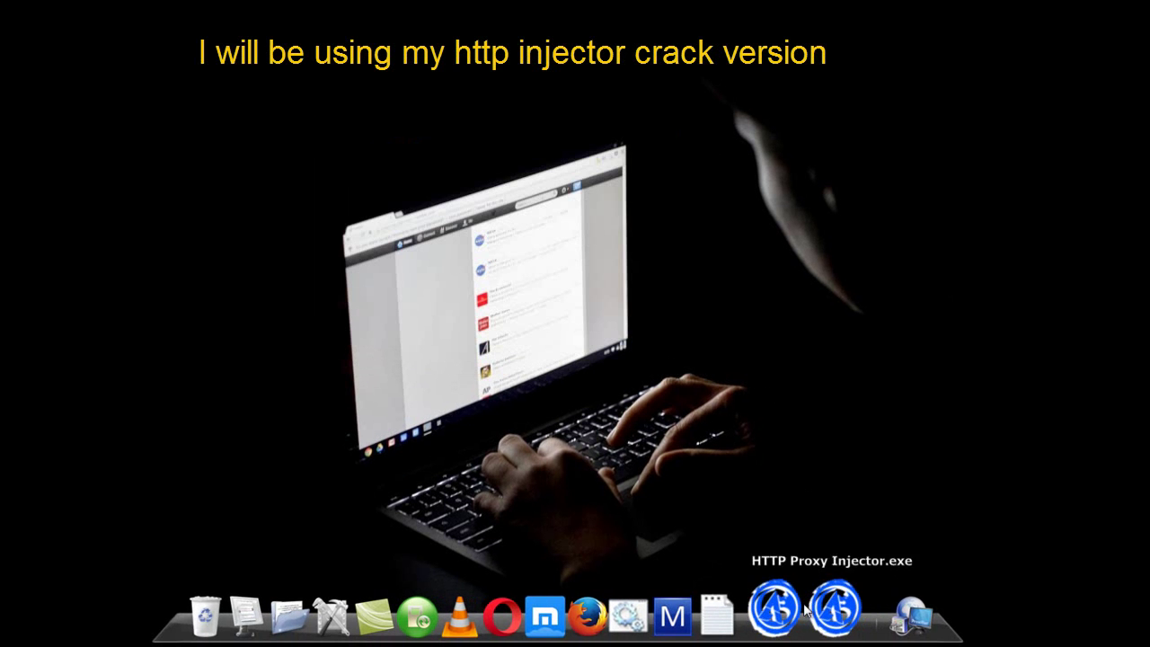
{"action": "left_click", "coordinate": [776, 614]}
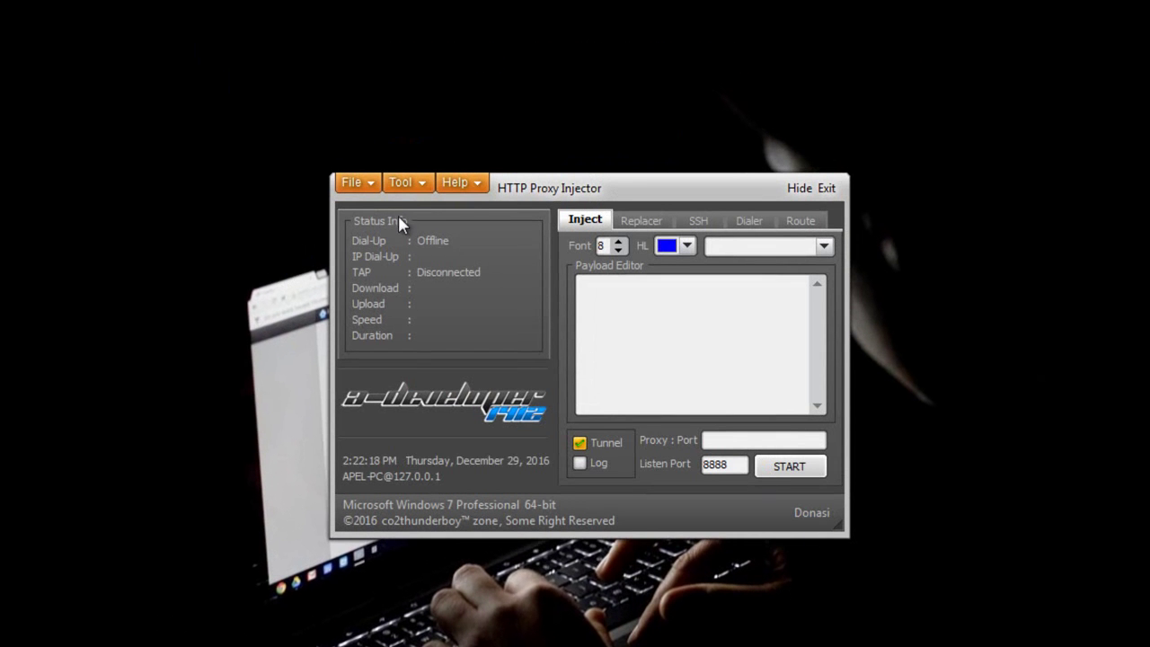
- Import the xl-non-jabar.hpi config into the unlocked injector
{"action": "left_click", "coordinate": [368, 183]}
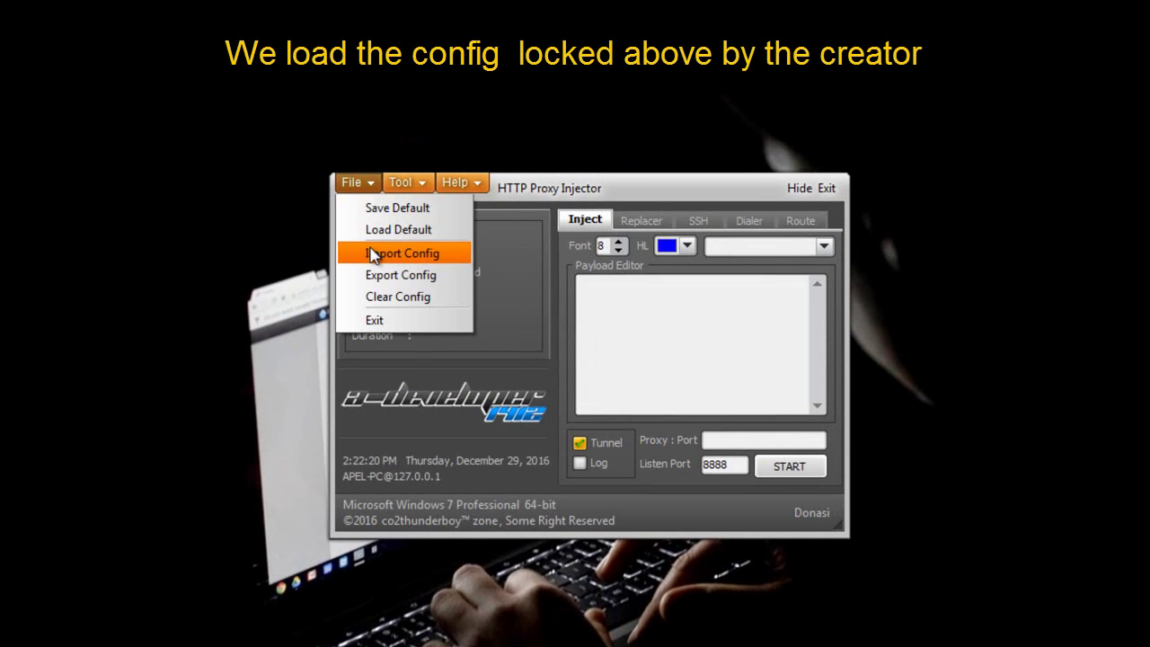
{"action": "left_click", "coordinate": [372, 255]}
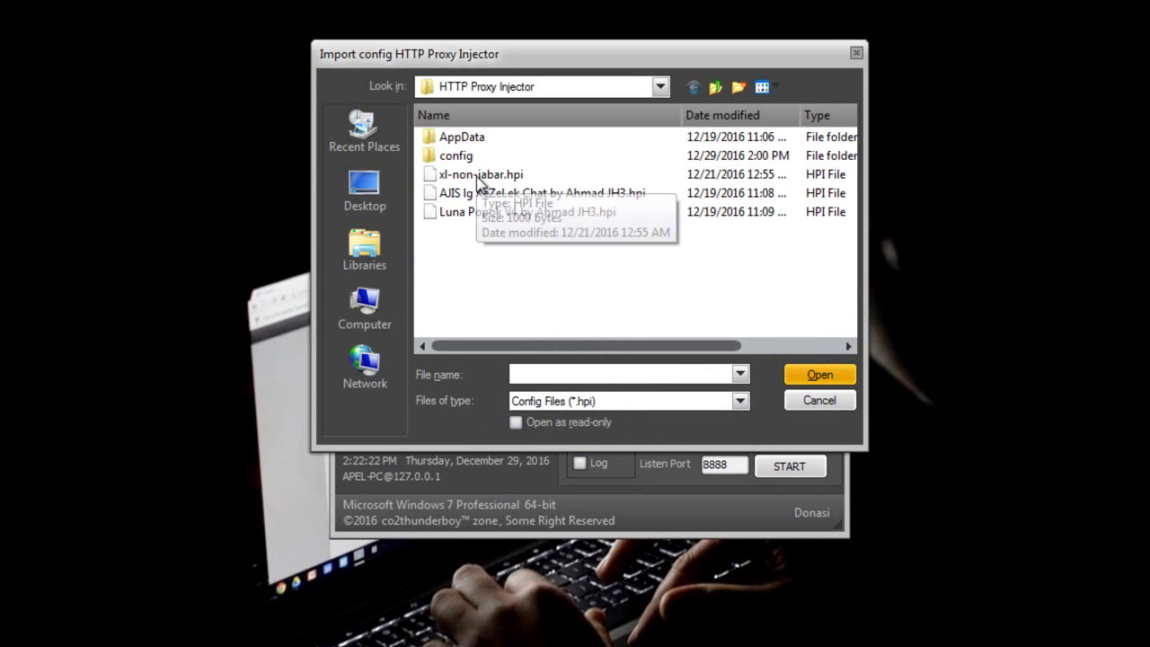
{"action": "left_click", "coordinate": [478, 175]}
{"action": "left_click", "coordinate": [816, 375]}
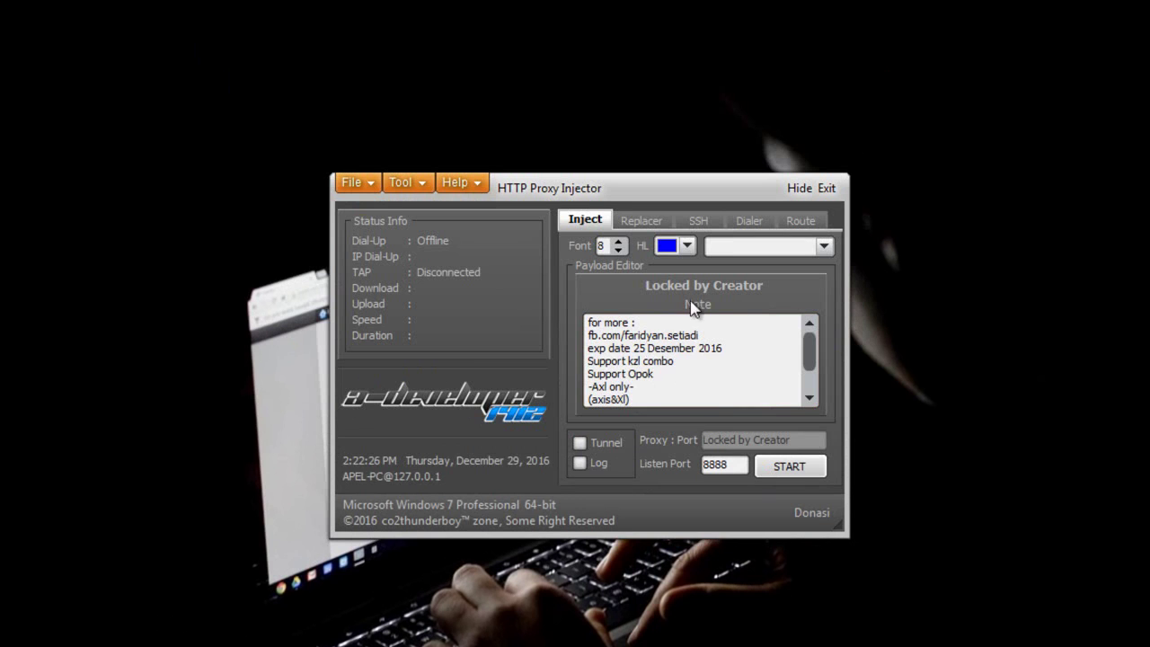
- Inspect the loaded config's Replacer and SSH settings, then bring up the File menu
{"action": "left_click", "coordinate": [643, 222]}
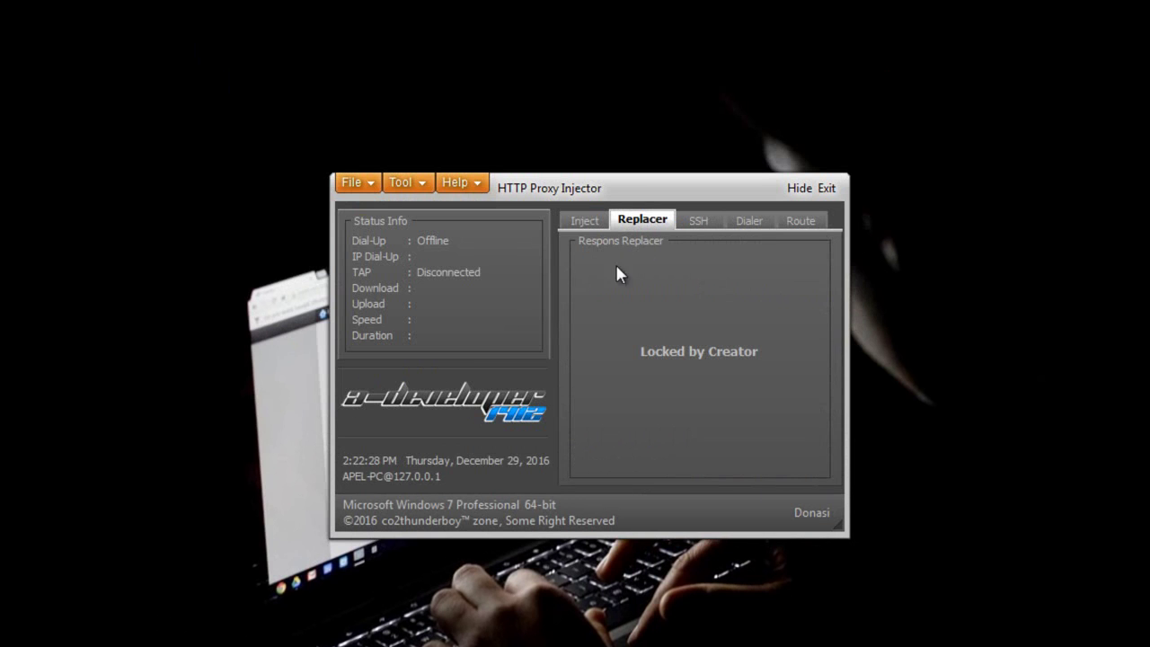
{"action": "left_click", "coordinate": [719, 228]}
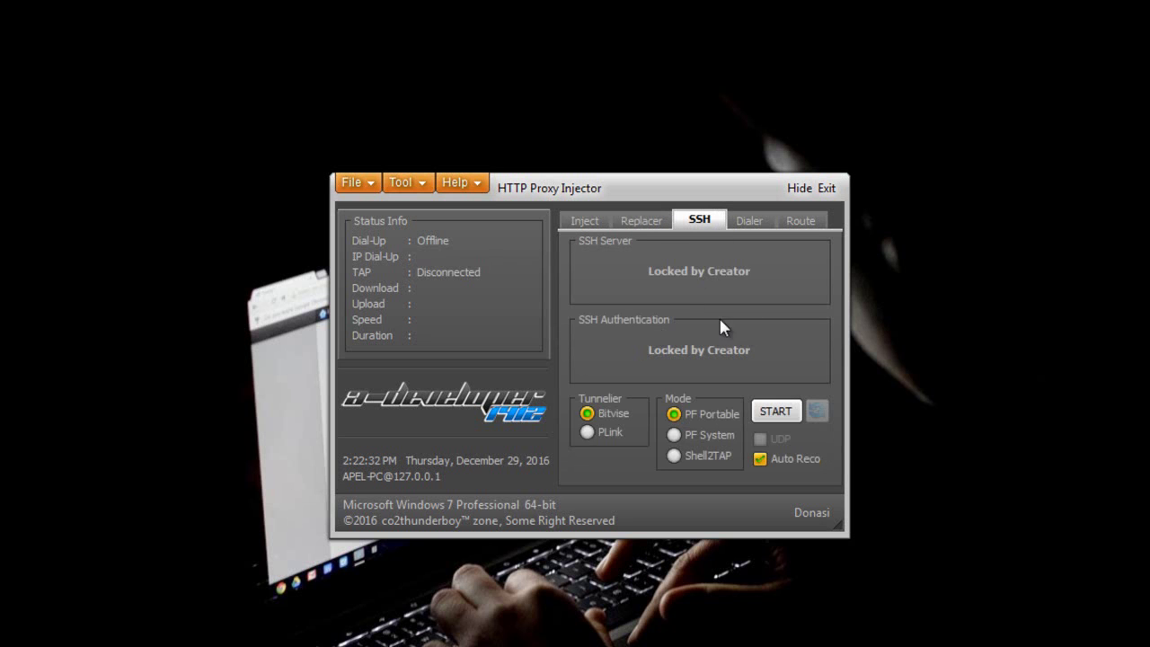
{"action": "left_click", "coordinate": [353, 183]}
- Export the config with every lock unchecked, saving it as xl-non-jabar.unlock.hpi
{"action": "left_click", "coordinate": [380, 274]}
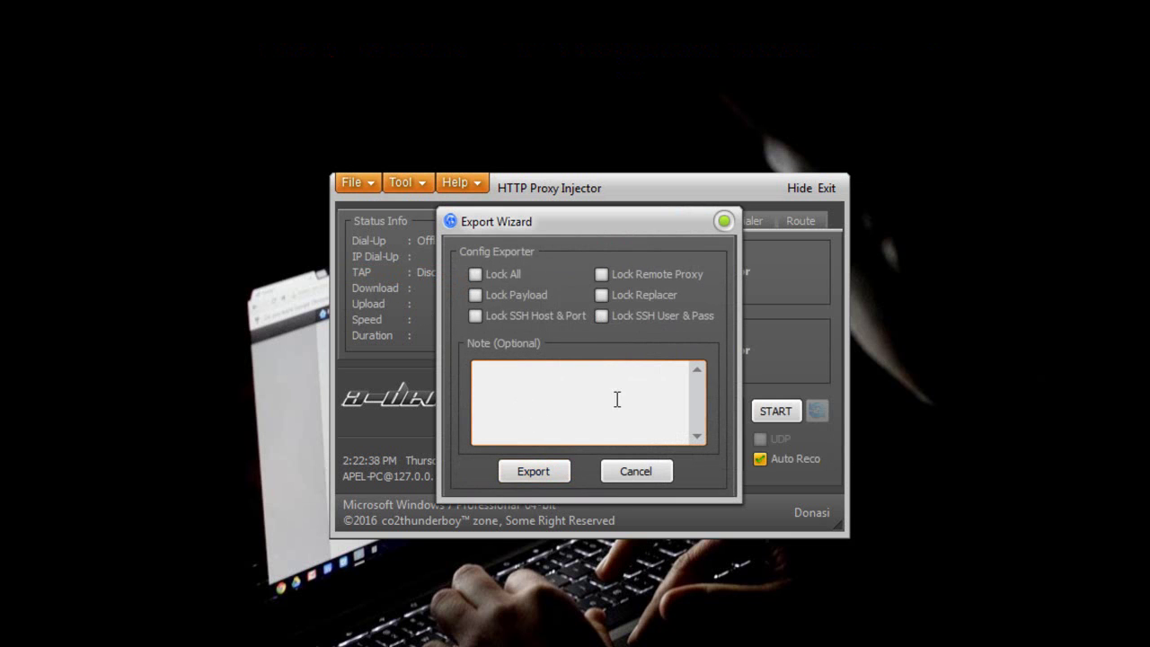
{"action": "left_click", "coordinate": [537, 468]}
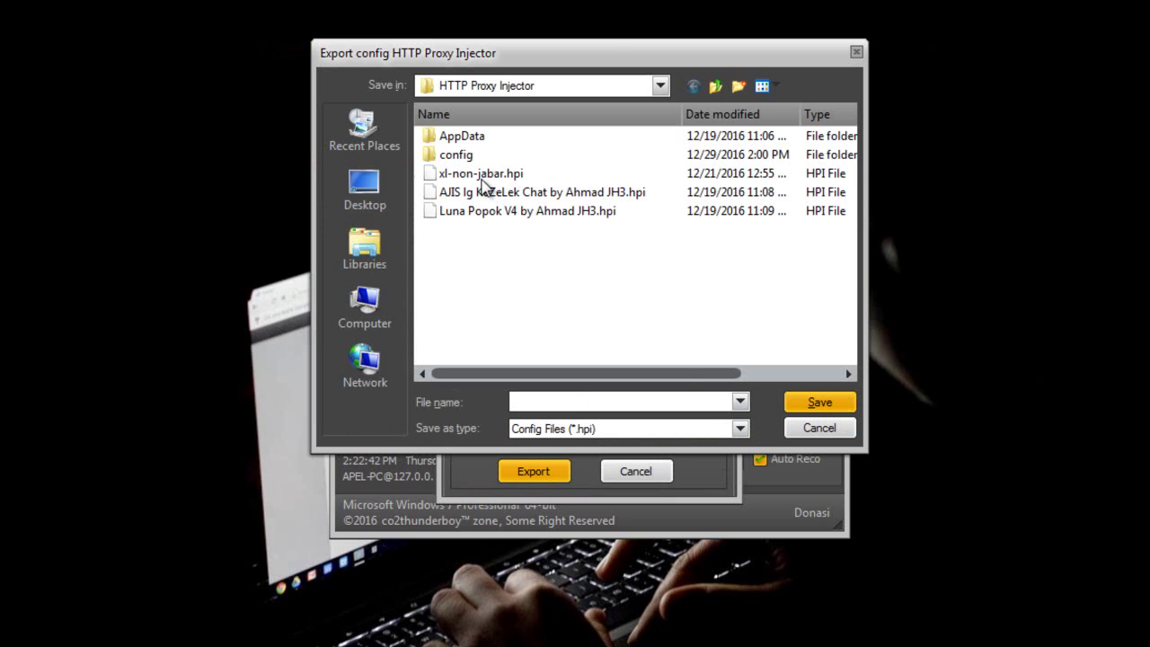
{"action": "left_click", "coordinate": [481, 178]}
{"action": "left_click", "coordinate": [563, 401]}
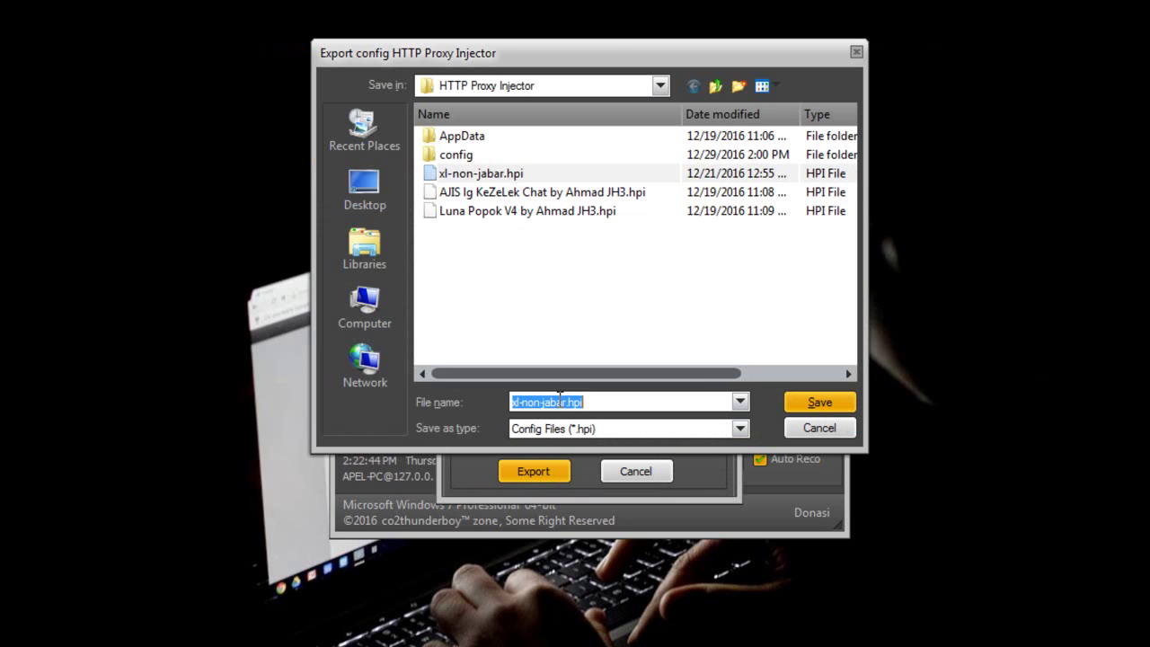
{"action": "left_click", "coordinate": [569, 402]}
{"action": "type", "text": "unlock."}
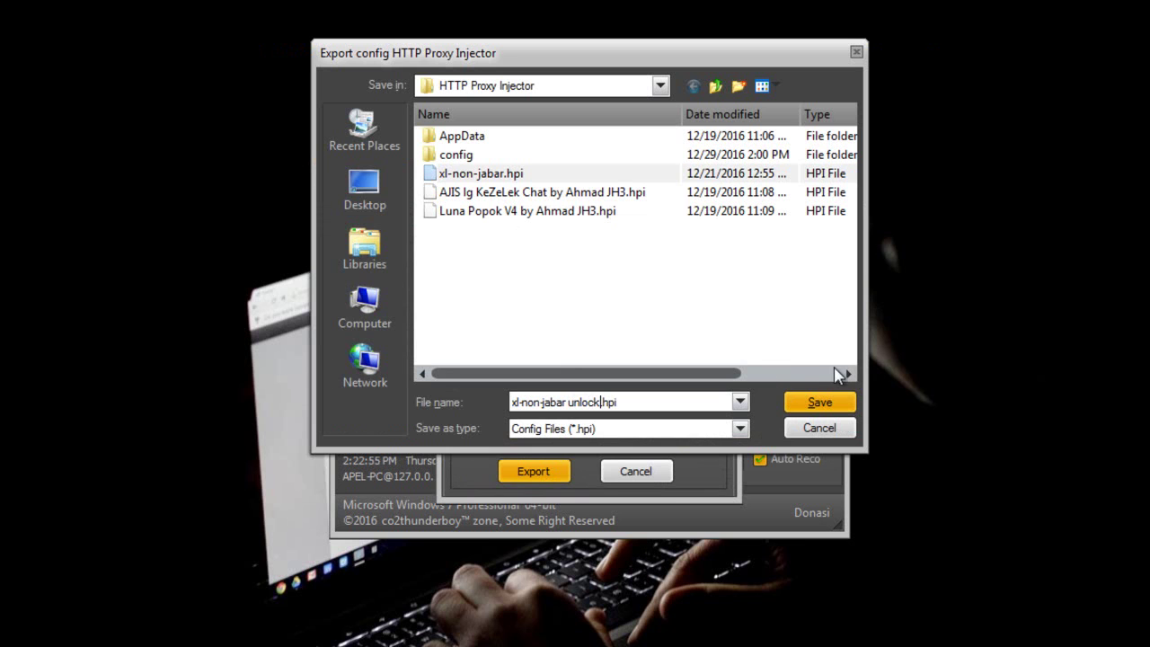
{"action": "left_click", "coordinate": [816, 403]}
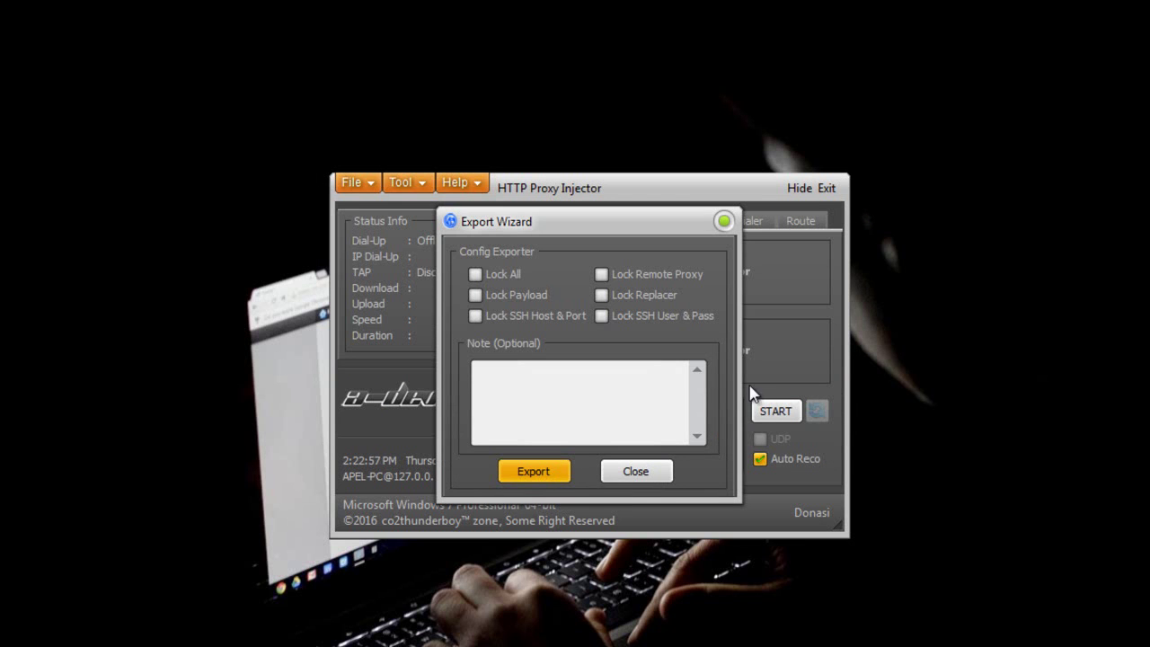
{"action": "left_click", "coordinate": [620, 468]}
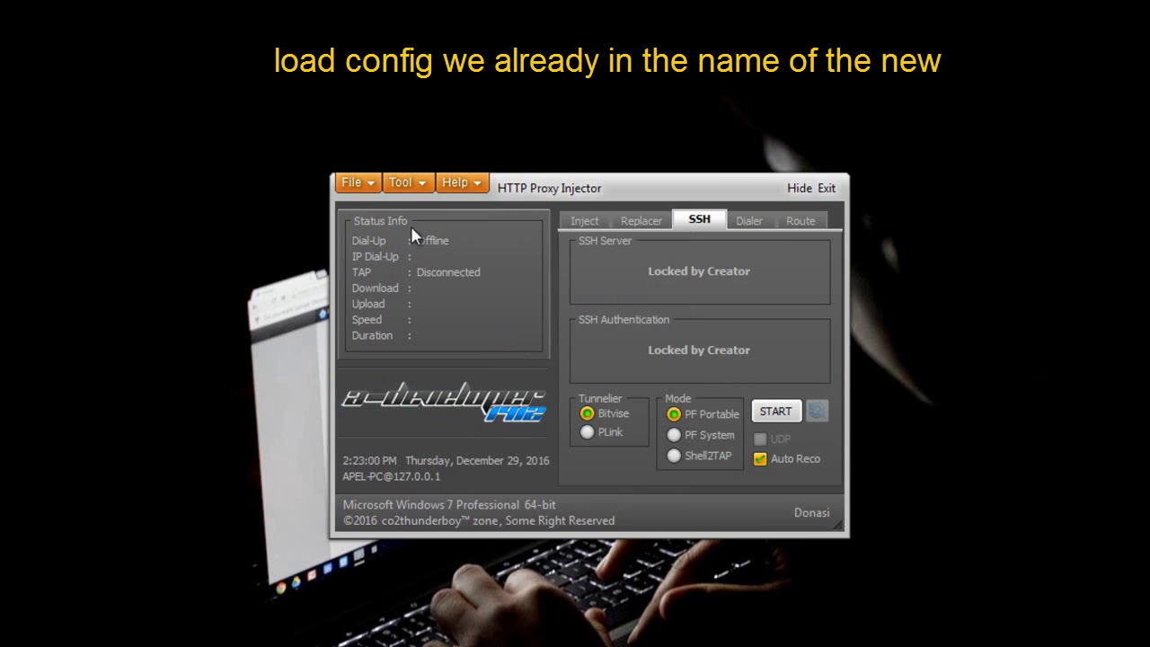
- Import xl-non-jabar unlock.hpi and view its now-visible Replacer and SSH server settings
{"action": "left_click", "coordinate": [582, 225]}
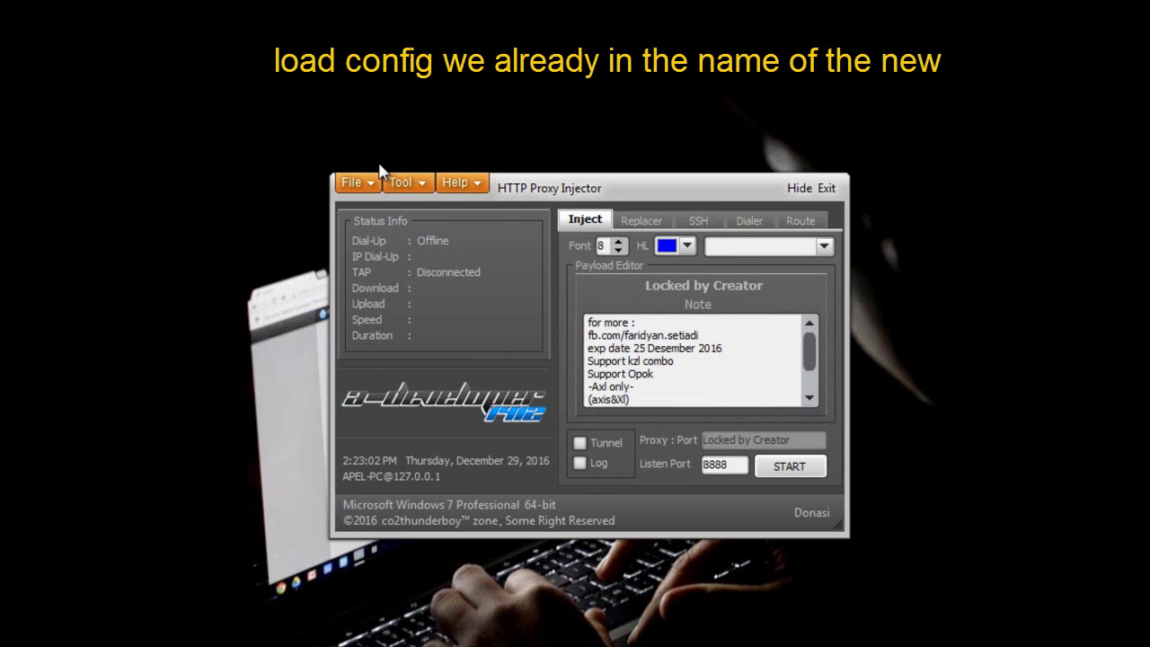
{"action": "left_click", "coordinate": [354, 183]}
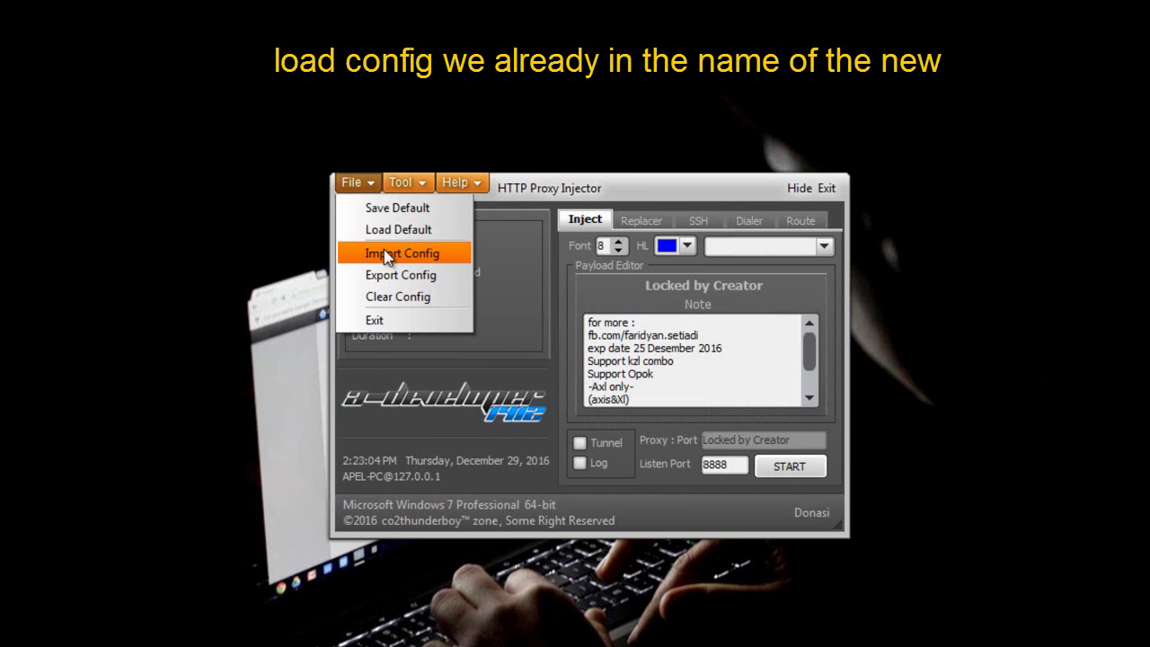
{"action": "left_click", "coordinate": [386, 254]}
{"action": "left_click", "coordinate": [478, 157]}
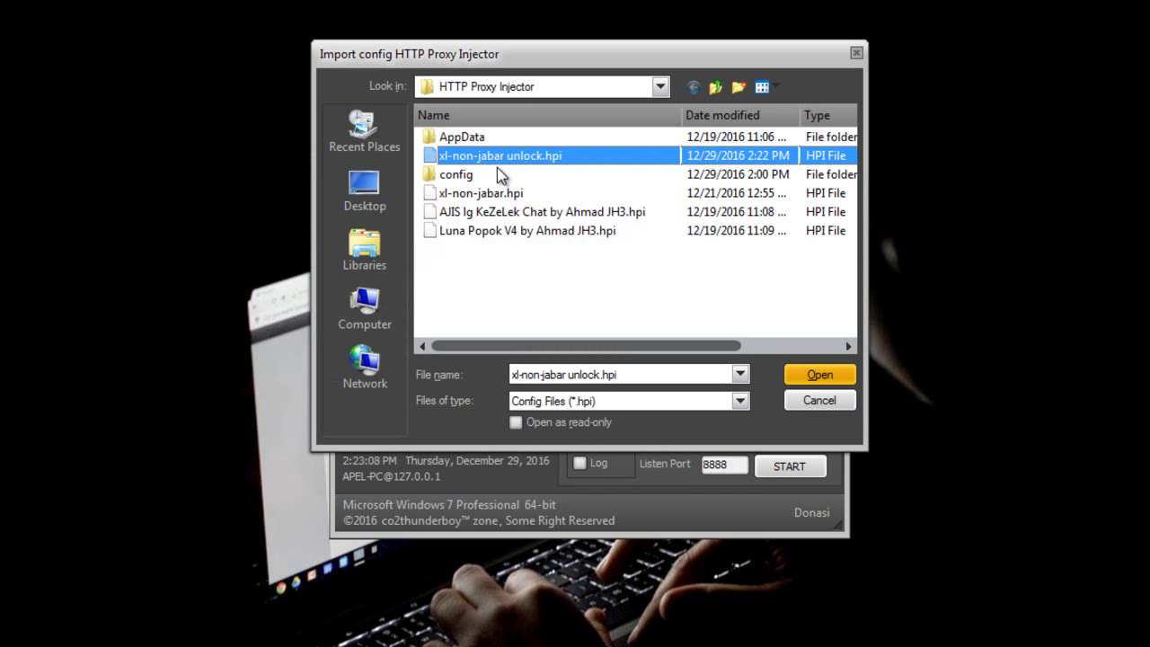
{"action": "left_click", "coordinate": [804, 381]}
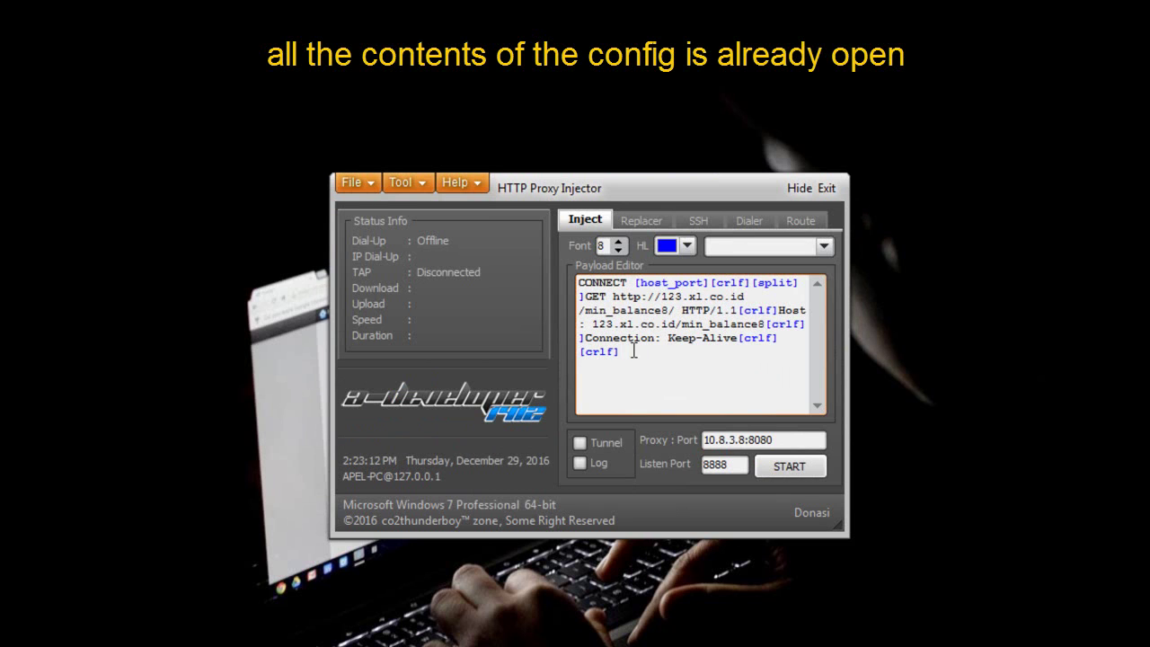
{"action": "left_click", "coordinate": [652, 223]}
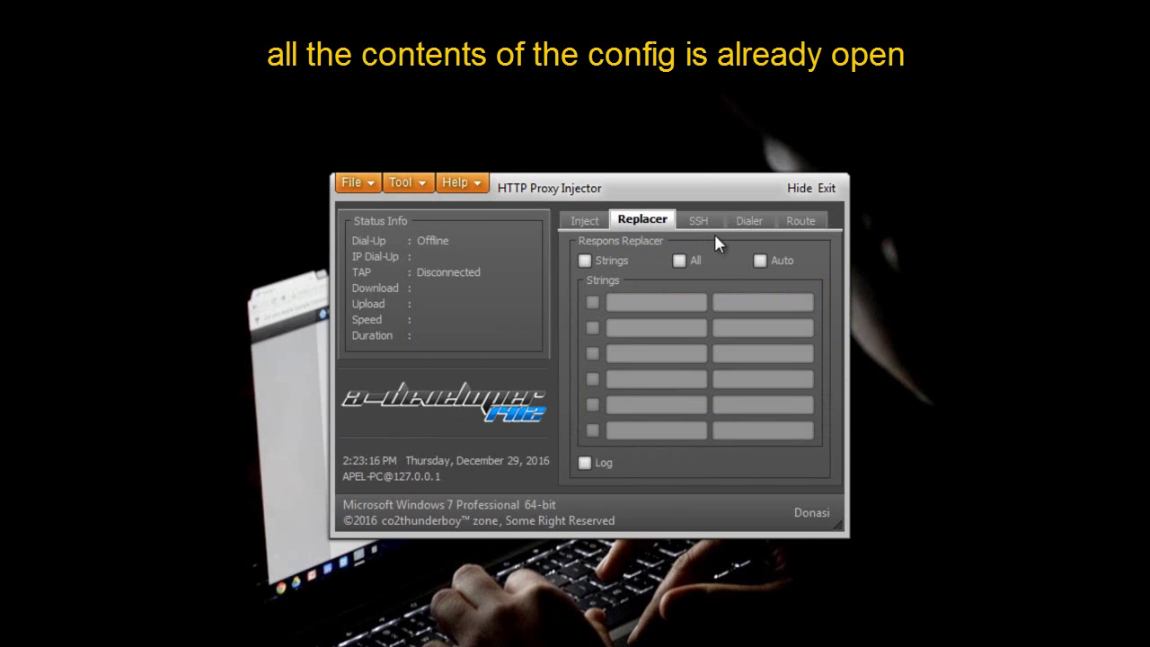
{"action": "left_click", "coordinate": [700, 221]}
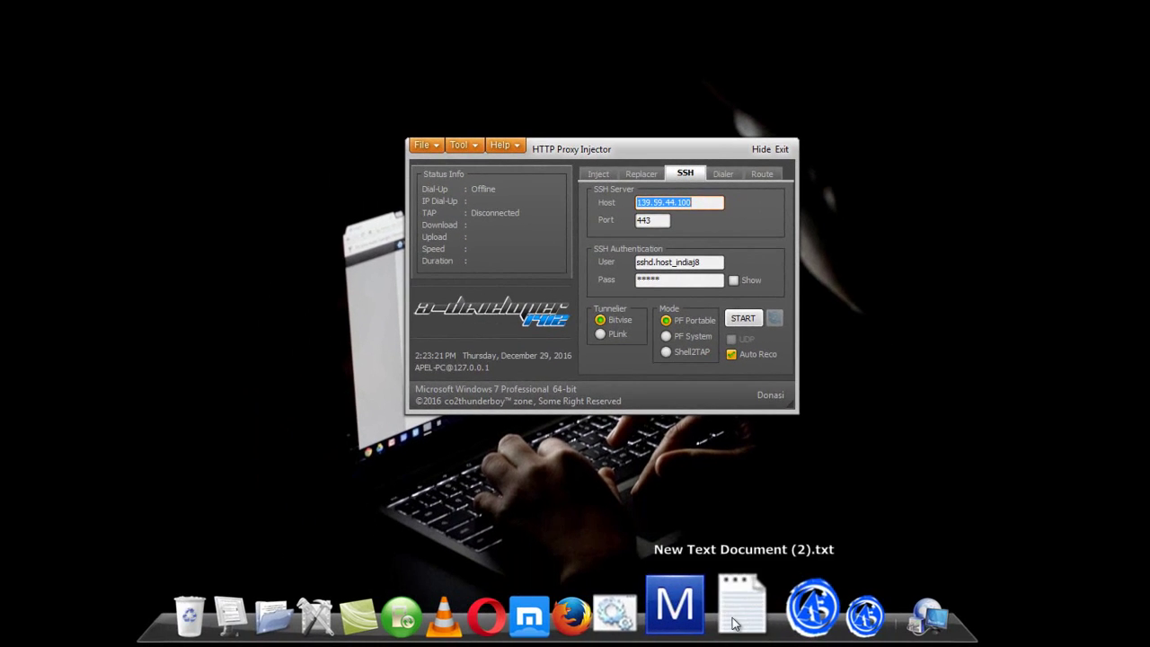
- Copy host IP 139.59.249.168 from the Notepad notes into the SSH Host field, replacing 139.59.44.100
{"action": "left_click", "coordinate": [734, 620]}
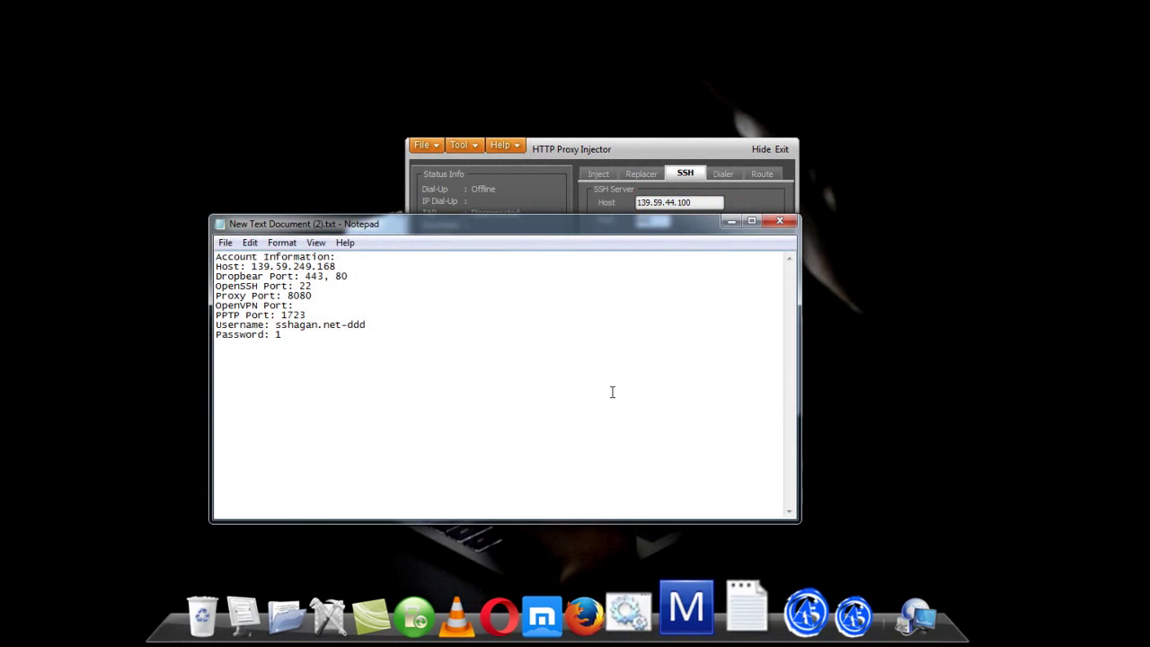
{"action": "left_click_drag", "start_coordinate": [504, 236], "coordinate": [401, 311]}
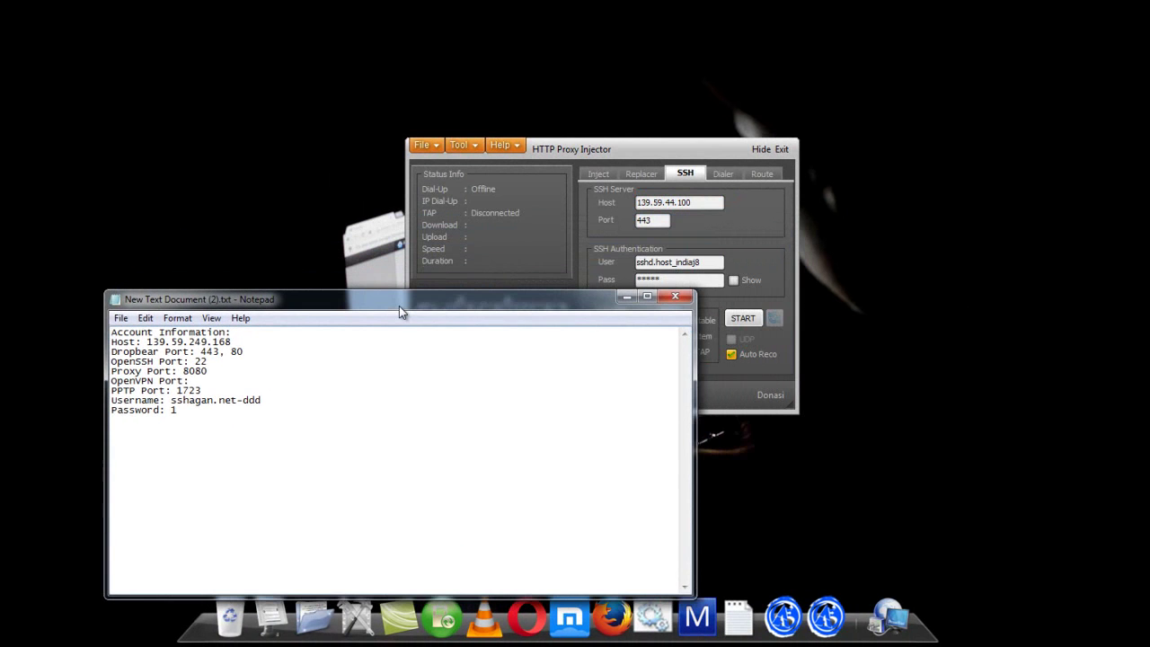
{"action": "double_click", "coordinate": [189, 342]}
{"action": "right_click", "coordinate": [189, 345]}
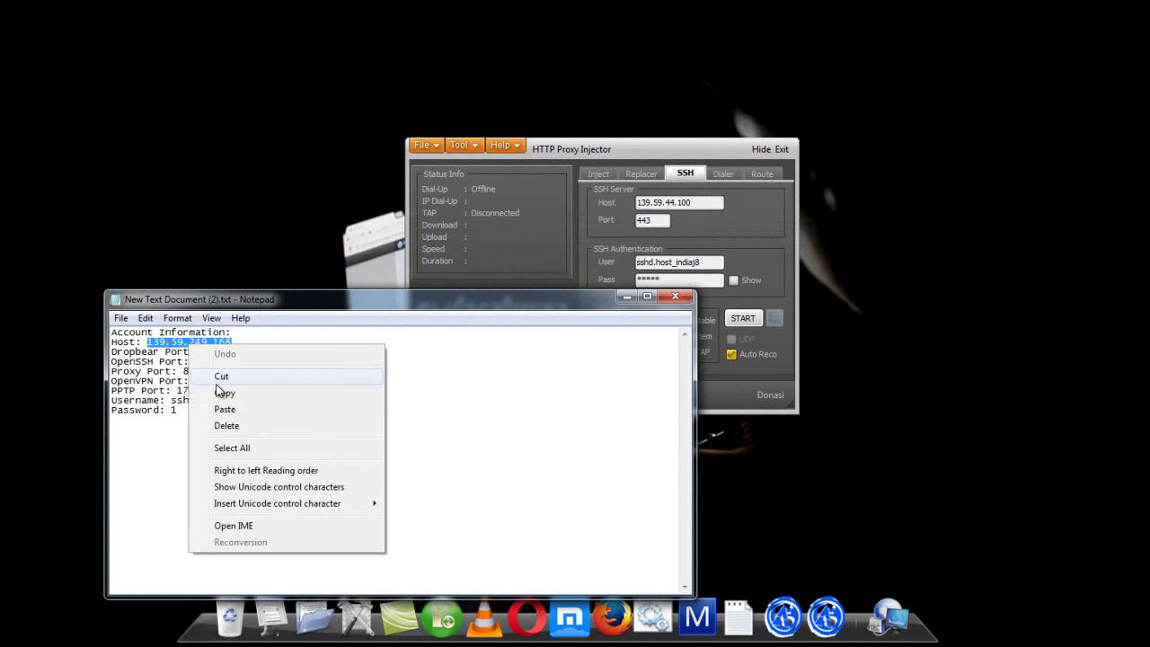
{"action": "left_click", "coordinate": [223, 390]}
{"action": "left_click_drag", "start_coordinate": [689, 203], "coordinate": [628, 206]}
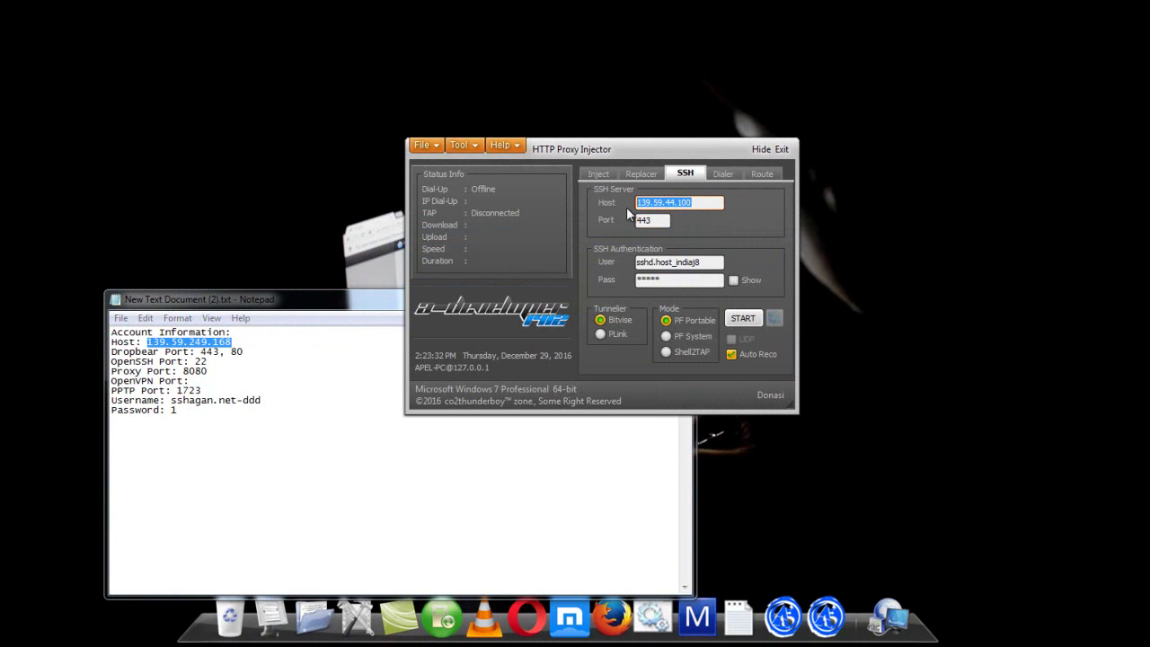
{"action": "key", "text": "ctrl+v"}
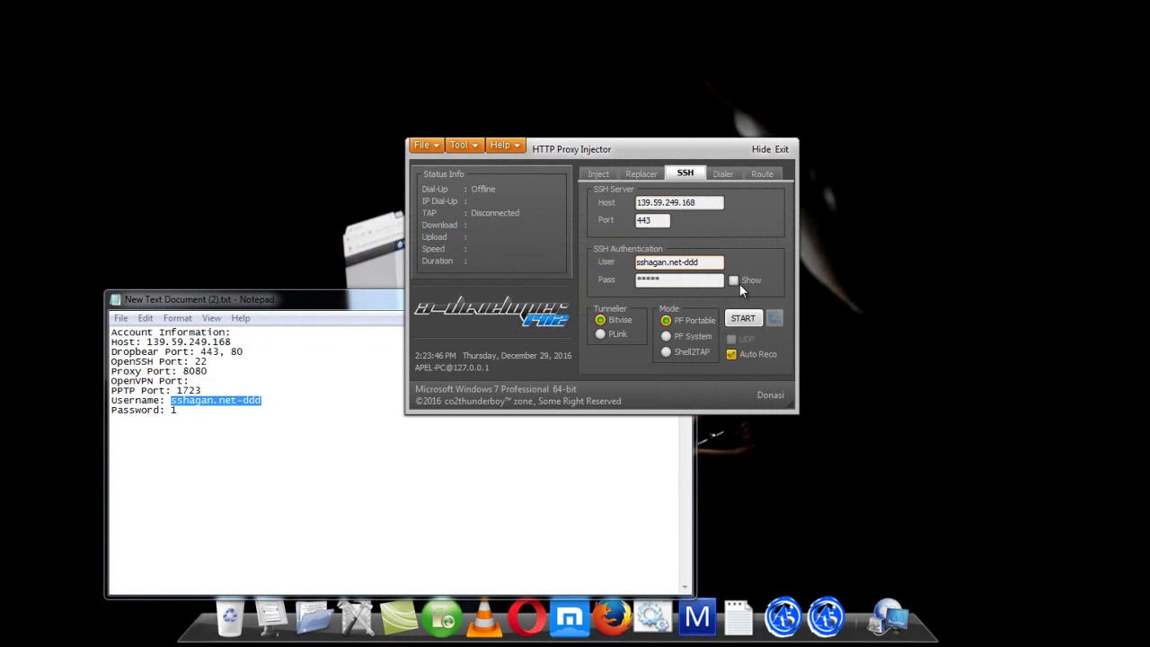
- Reveal the SSH password, replace it with the new account's password, and connect on the Dialer
{"action": "left_click", "coordinate": [739, 283]}
{"action": "left_click_drag", "start_coordinate": [672, 284], "coordinate": [633, 285]}
{"action": "type", "text": "1"}
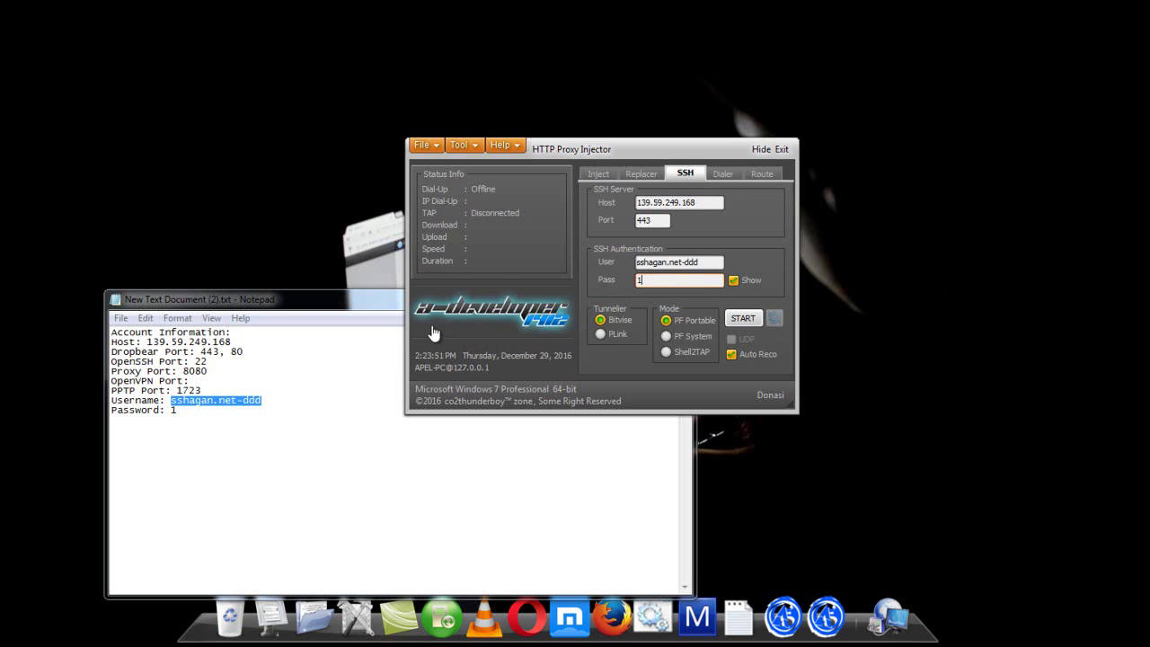
{"action": "left_click", "coordinate": [724, 174]}
{"action": "left_click", "coordinate": [742, 206]}
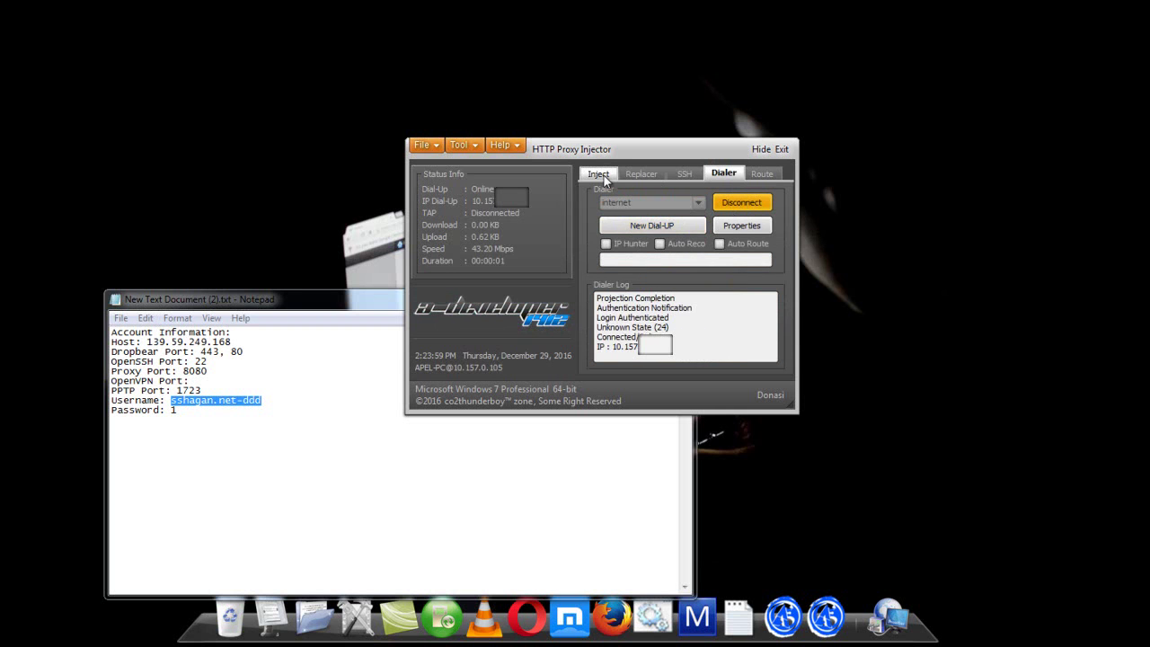
- Enable Tunnel and Log, start the injector, and watch the Bitvise / PLink connection log
{"action": "left_click", "coordinate": [602, 175]}
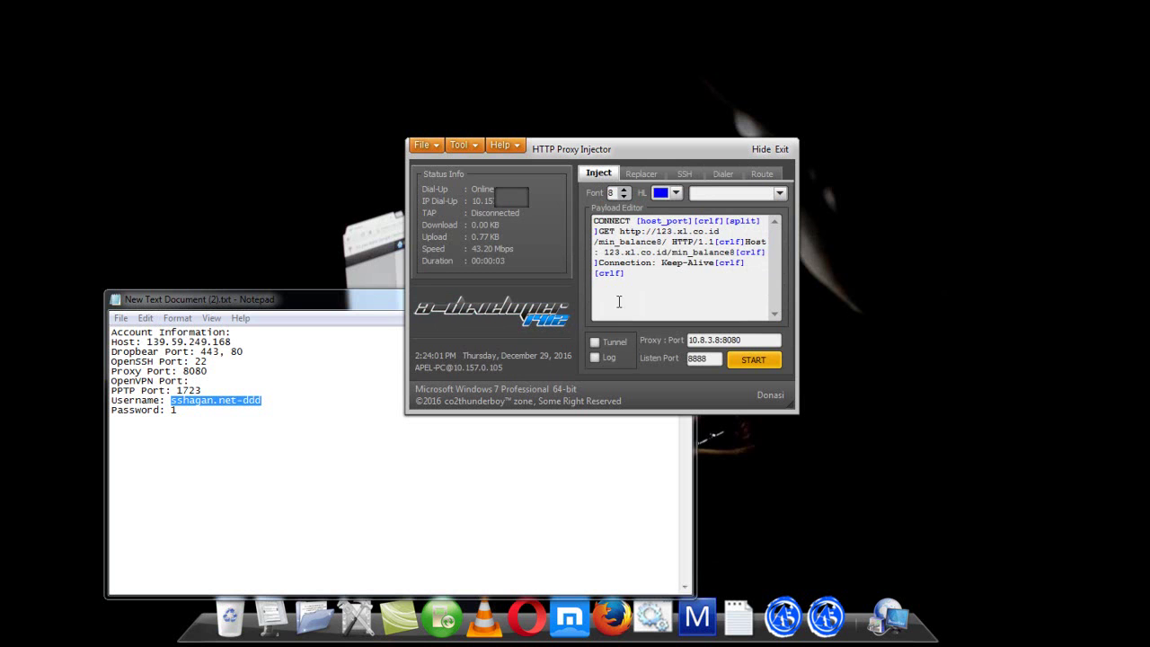
{"action": "left_click", "coordinate": [595, 345]}
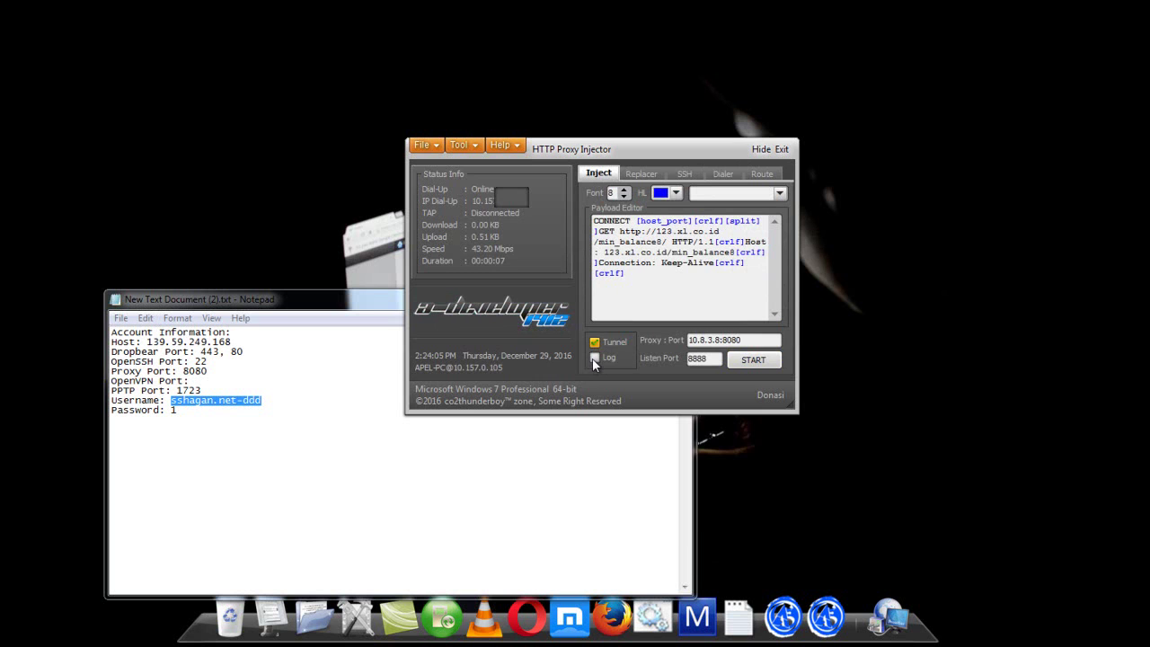
{"action": "left_click", "coordinate": [594, 358]}
{"action": "left_click", "coordinate": [753, 360]}
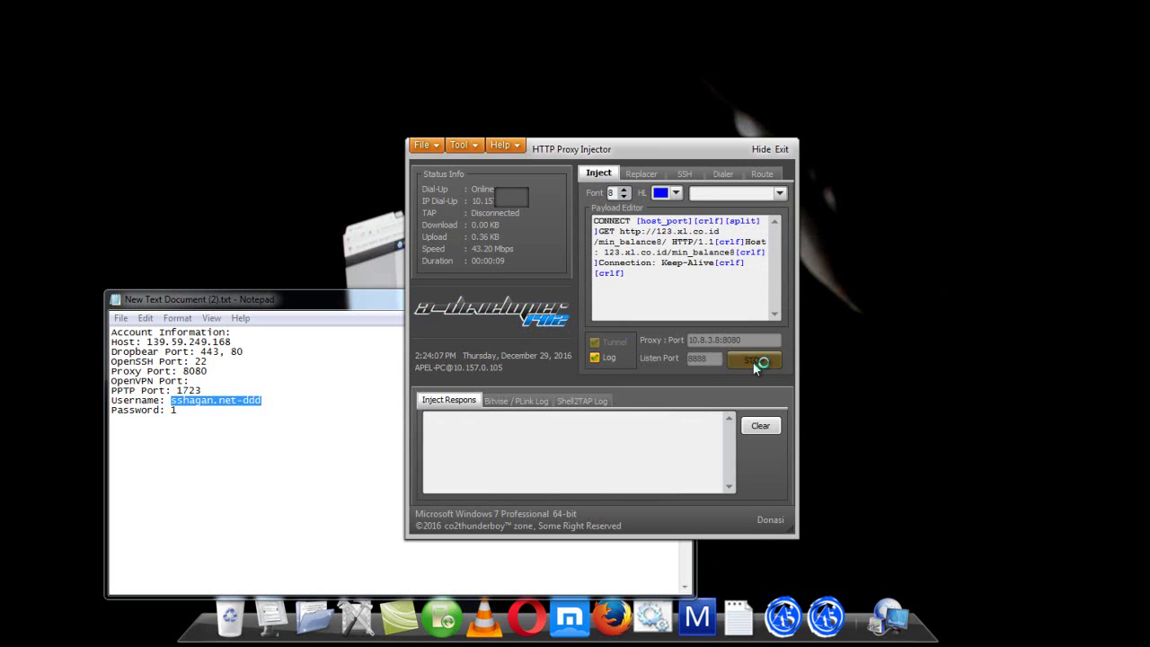
{"action": "left_click", "coordinate": [537, 401]}
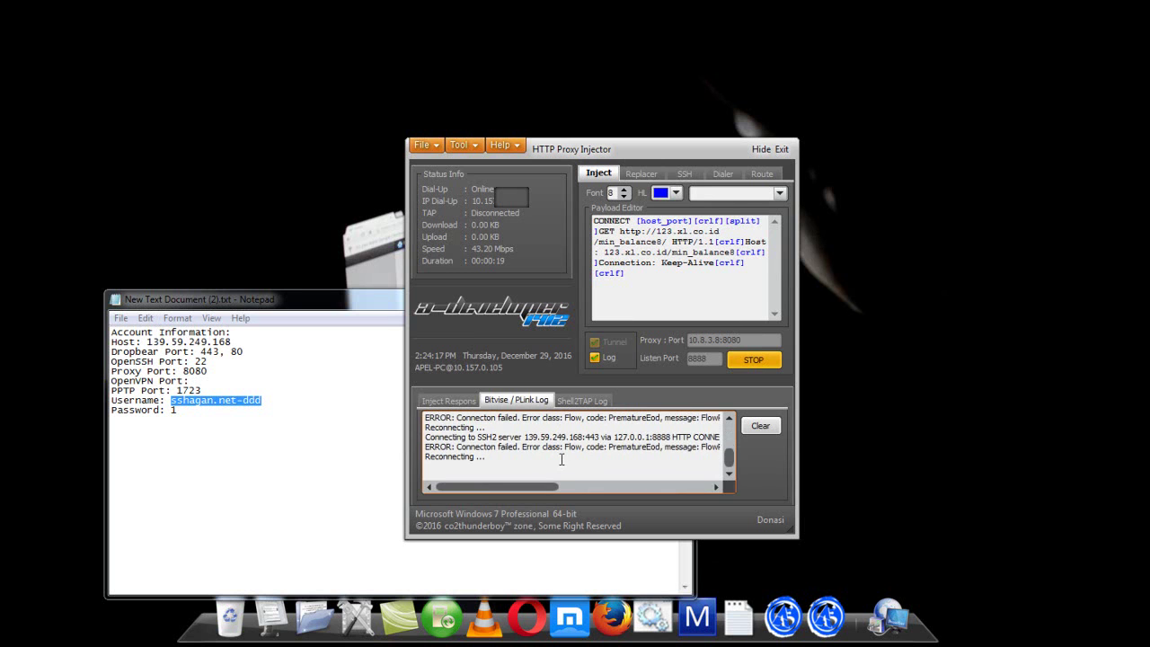
{"action": "left_click", "coordinate": [723, 173]}
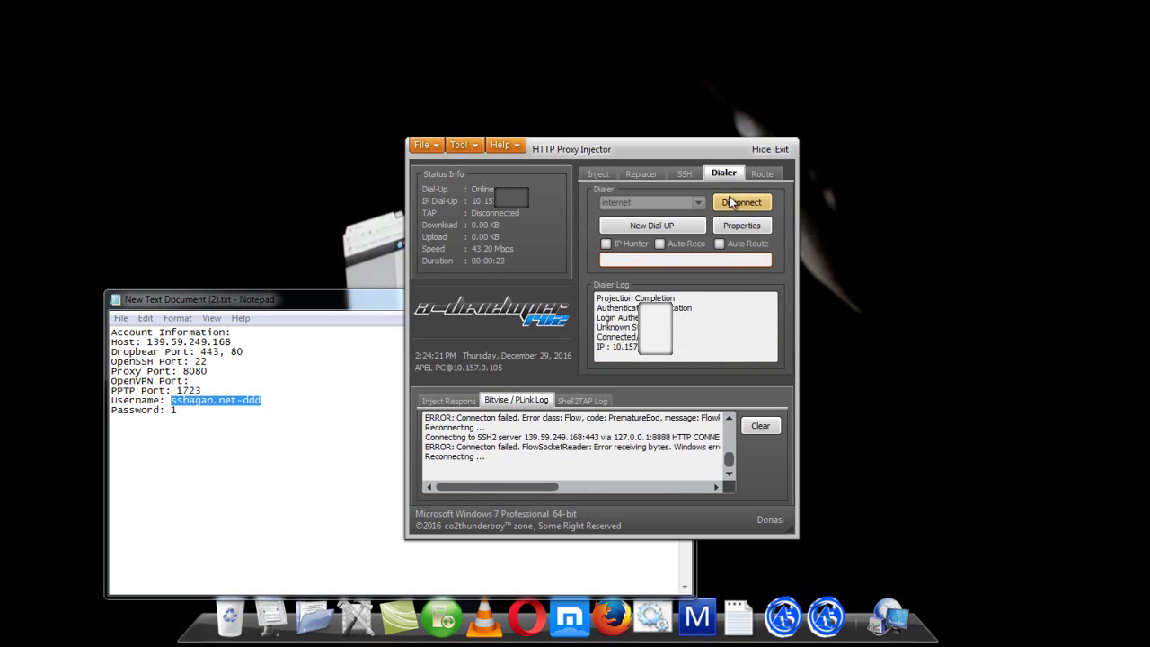
- Redial, stop the injector, and select the [crlf] after [host_port] in the payload
{"action": "left_click", "coordinate": [730, 202]}
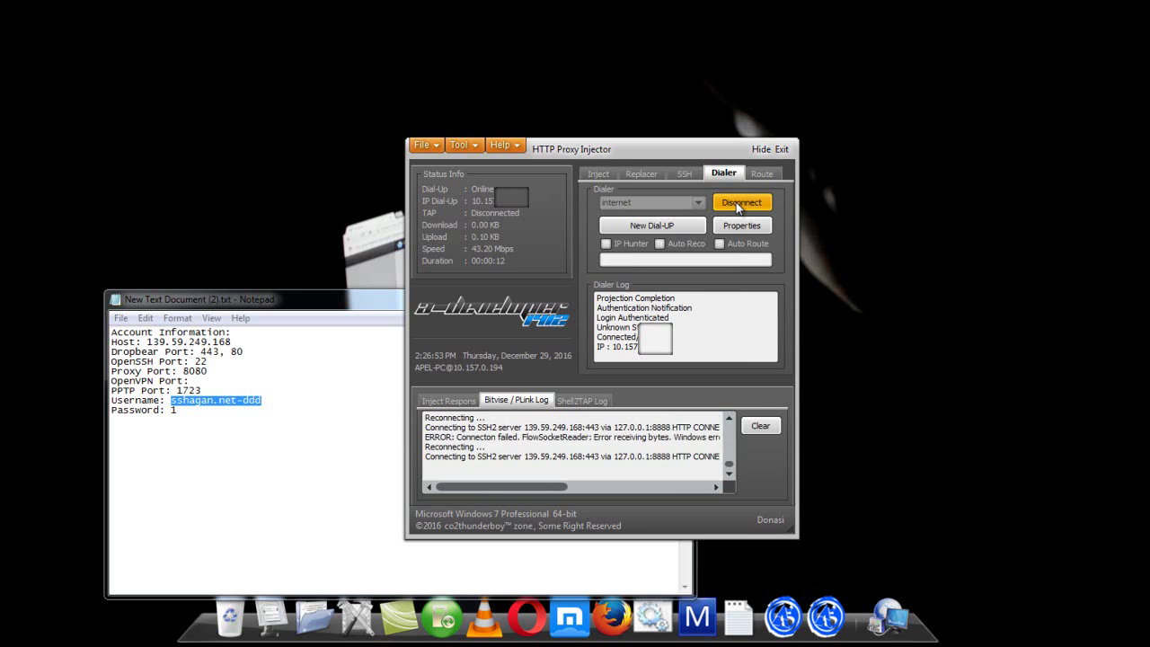
{"action": "left_click", "coordinate": [601, 176]}
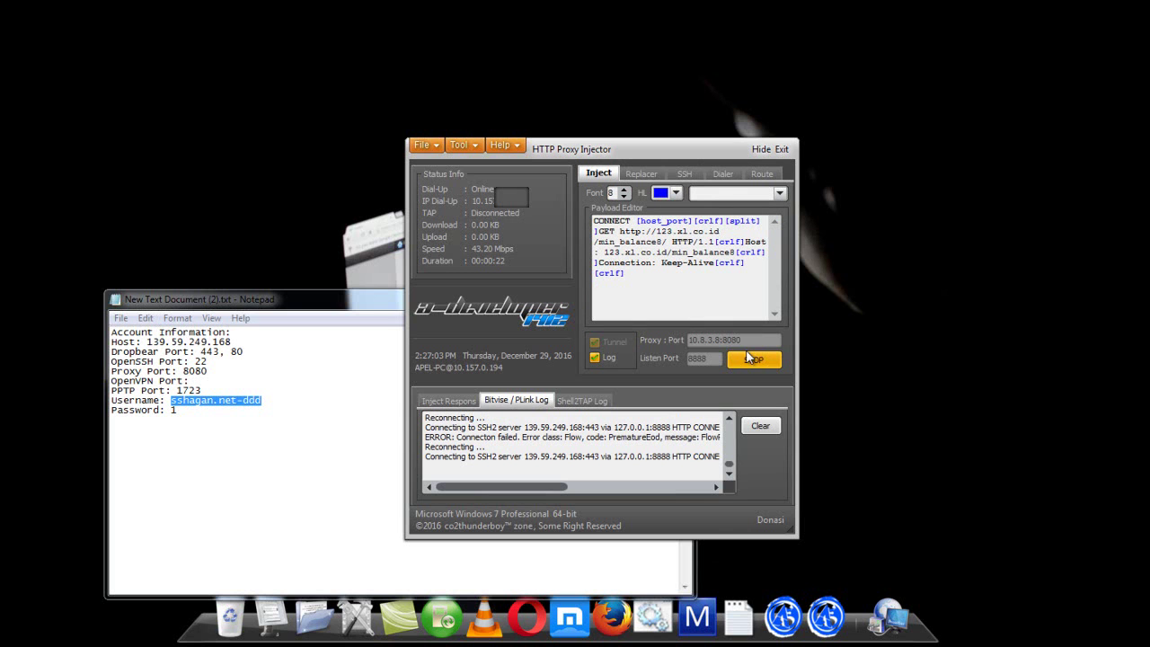
{"action": "left_click", "coordinate": [749, 359]}
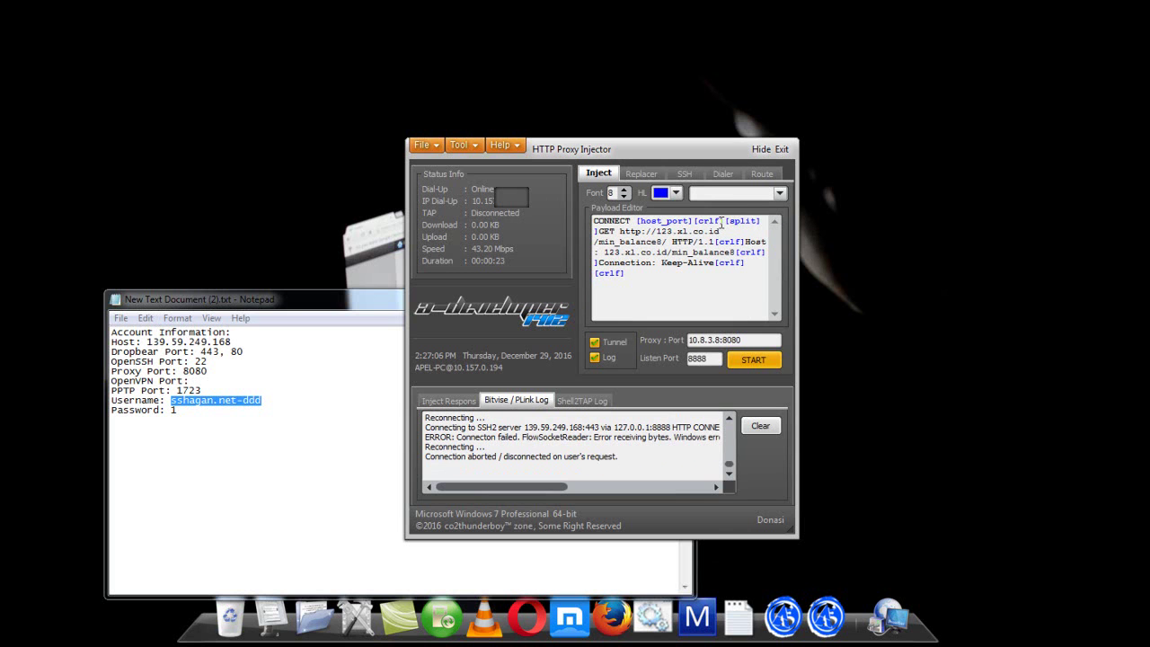
{"action": "left_click_drag", "start_coordinate": [723, 221], "coordinate": [694, 222]}
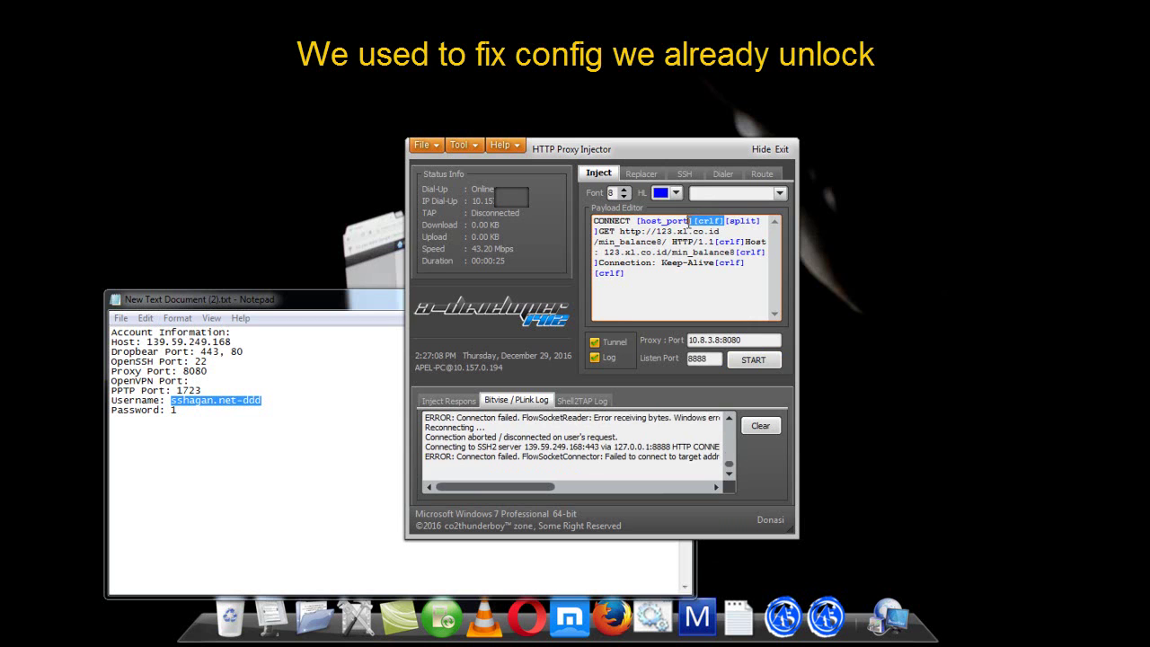
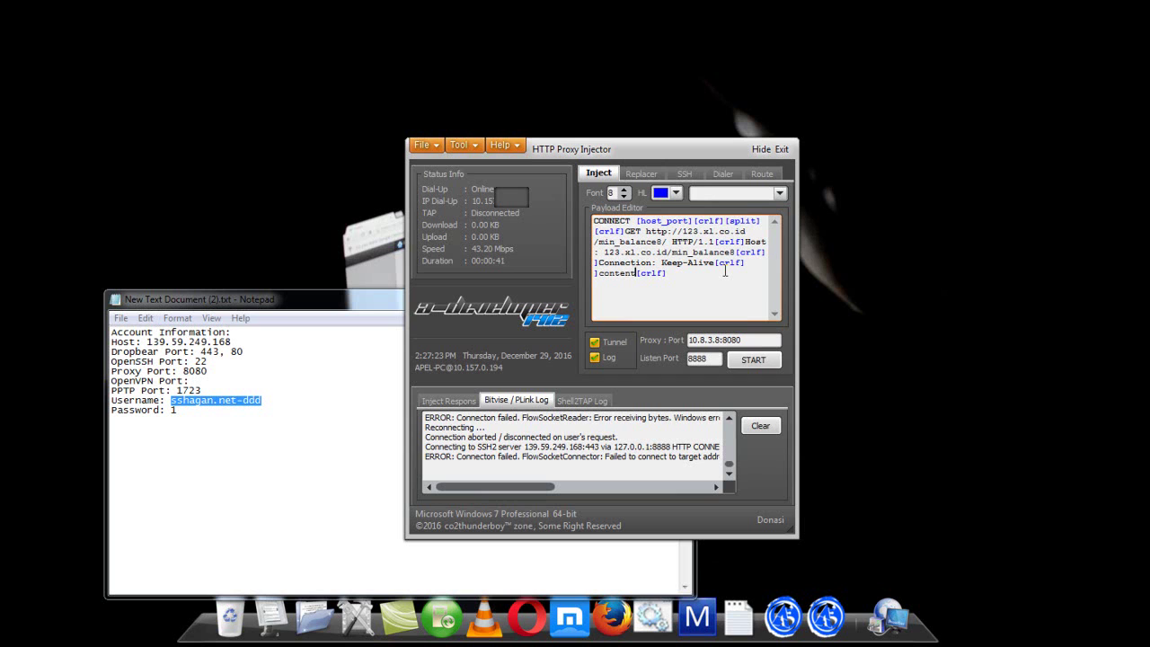
{"action": "type", "text": "leng"}
{"action": "type", "text": "ht:99999999999999999"}
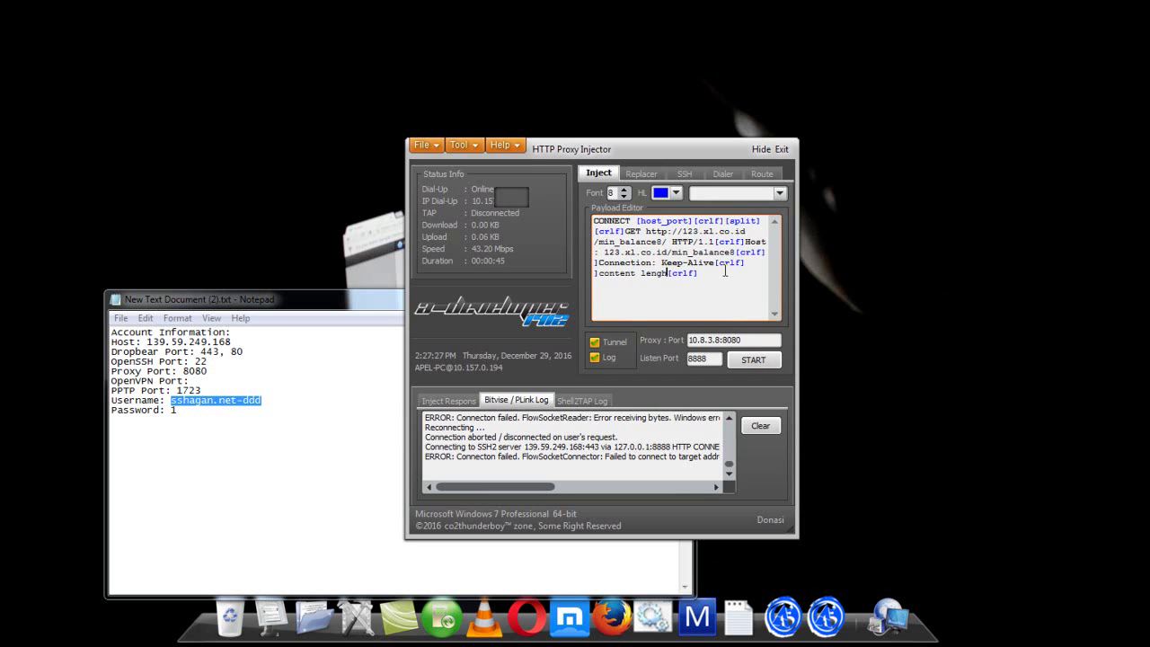
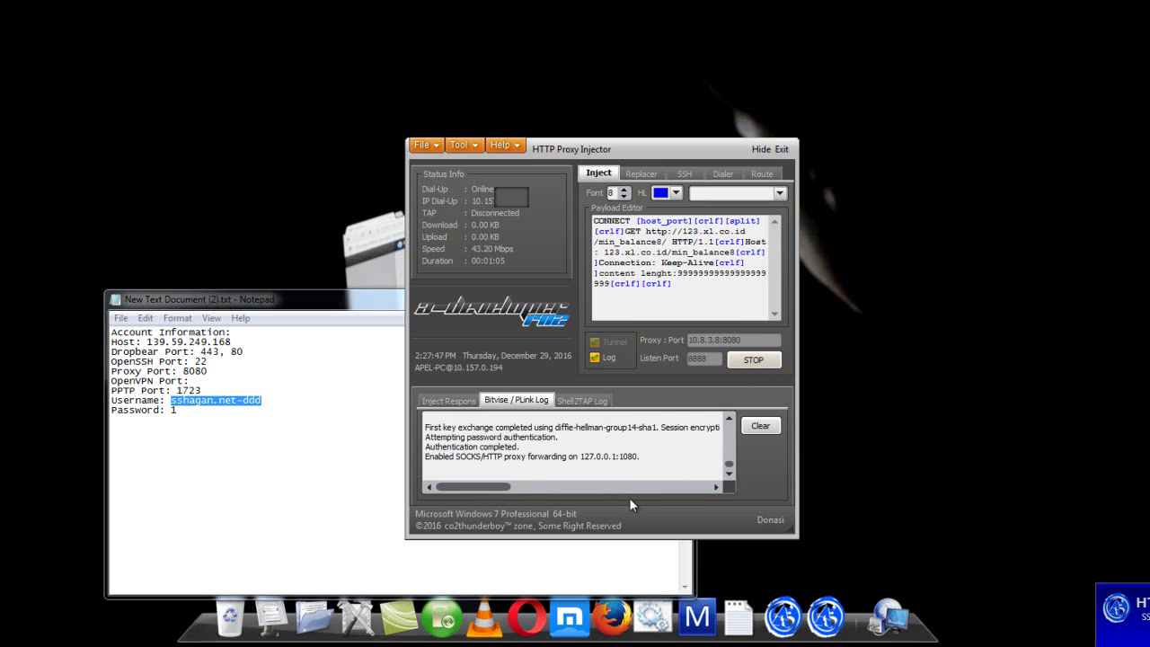
- Launch Firefox to load Google Indonesia through the tunnel, then return to the HTTP Proxy Injector window
{"action": "left_click", "coordinate": [606, 625]}
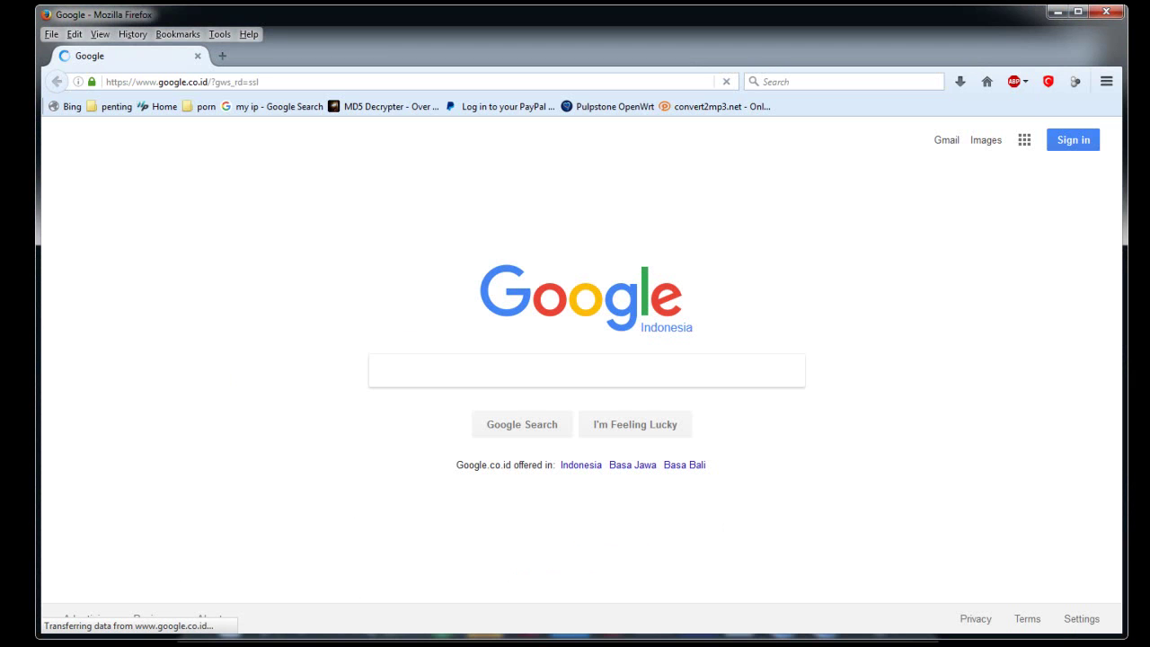
{"action": "key", "text": "alt+Tab"}
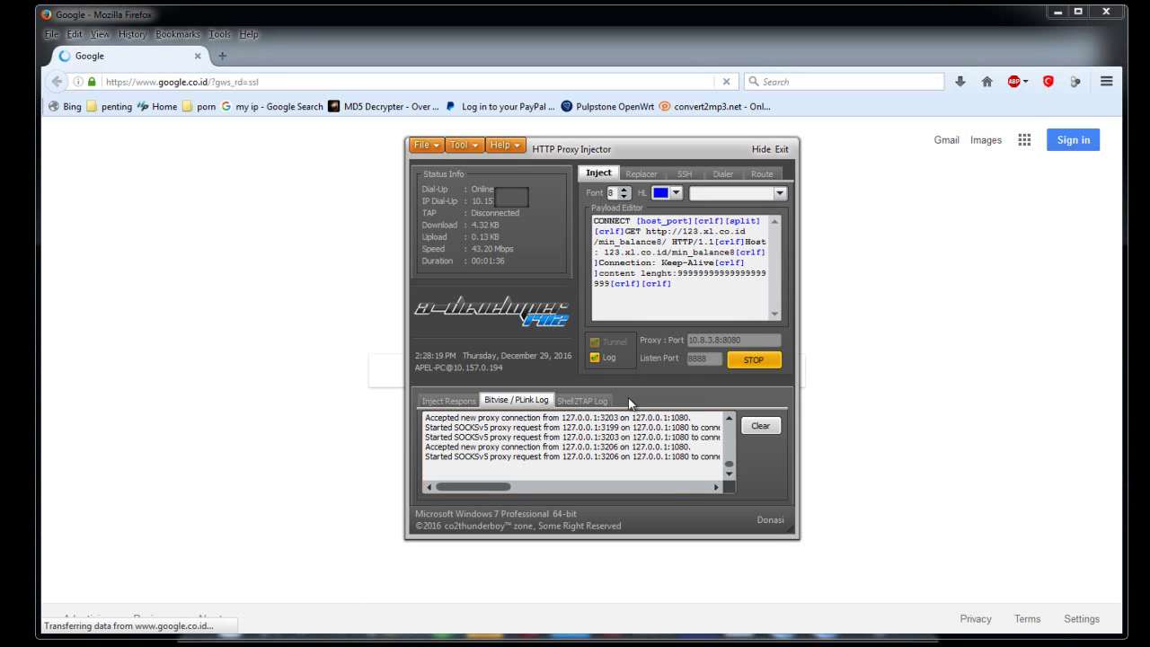
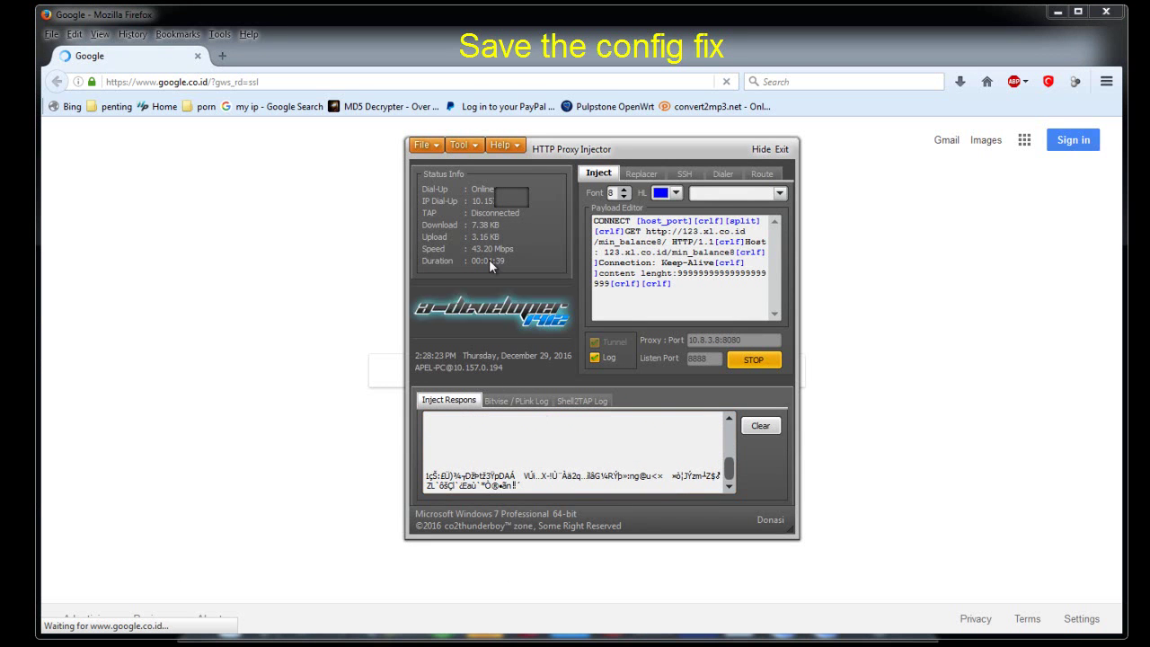
- Export the current config without locks or note, saving it over xl-non-jabar unlock.hpi
{"action": "left_click", "coordinate": [437, 149]}
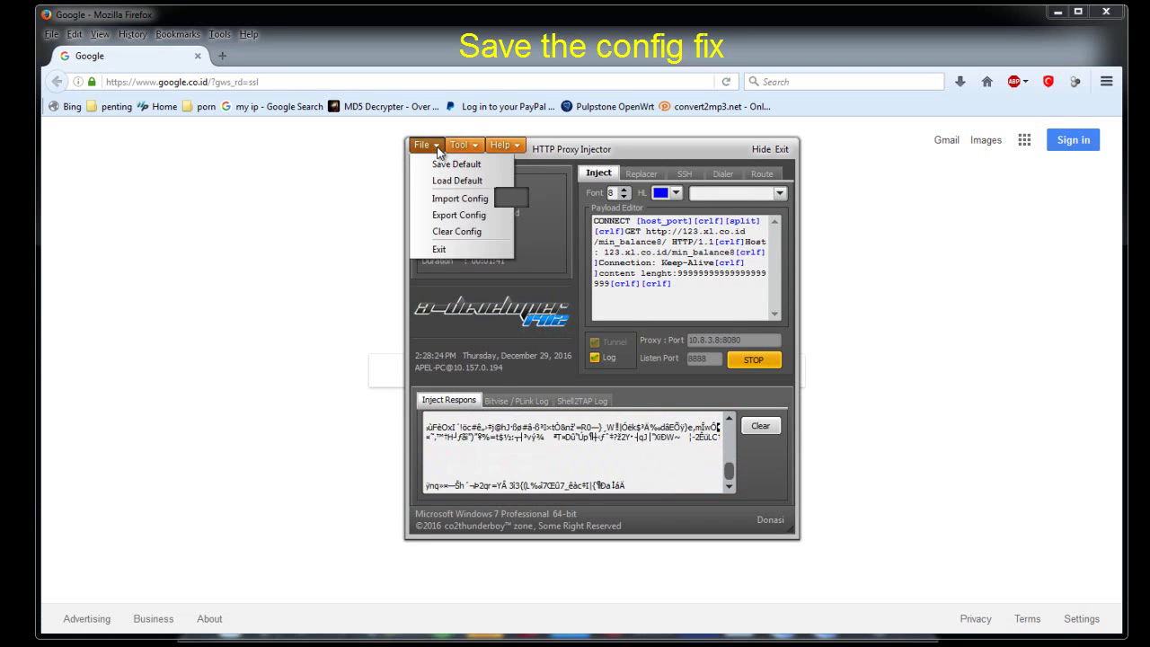
{"action": "left_click", "coordinate": [451, 216]}
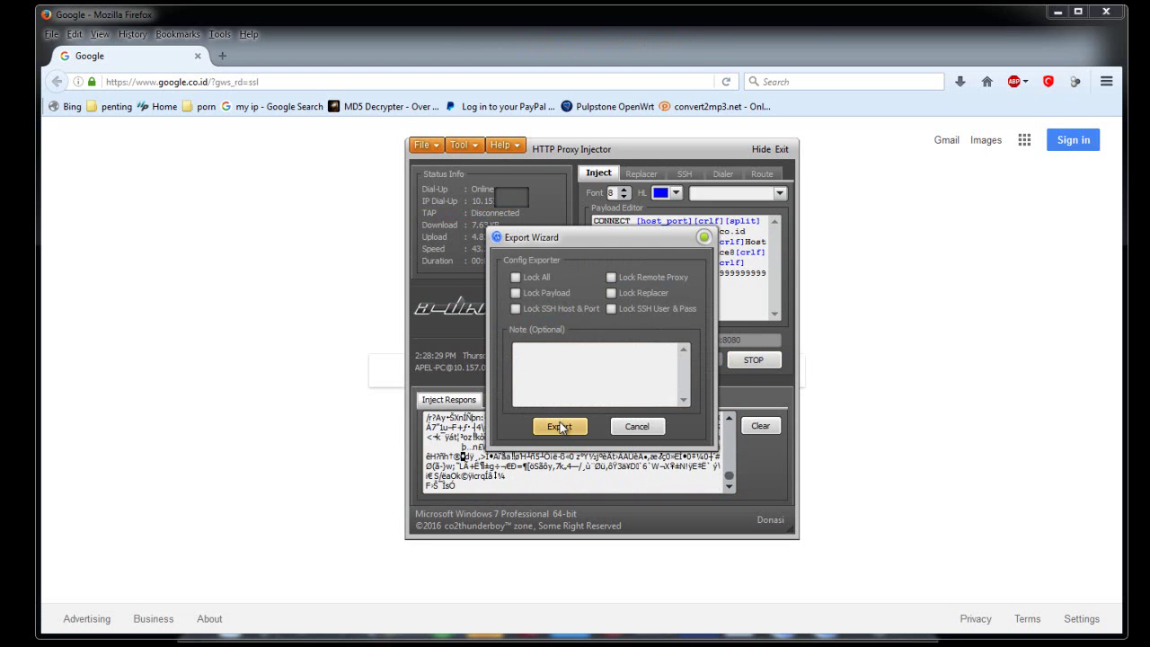
{"action": "left_click", "coordinate": [560, 426]}
{"action": "left_click", "coordinate": [525, 124]}
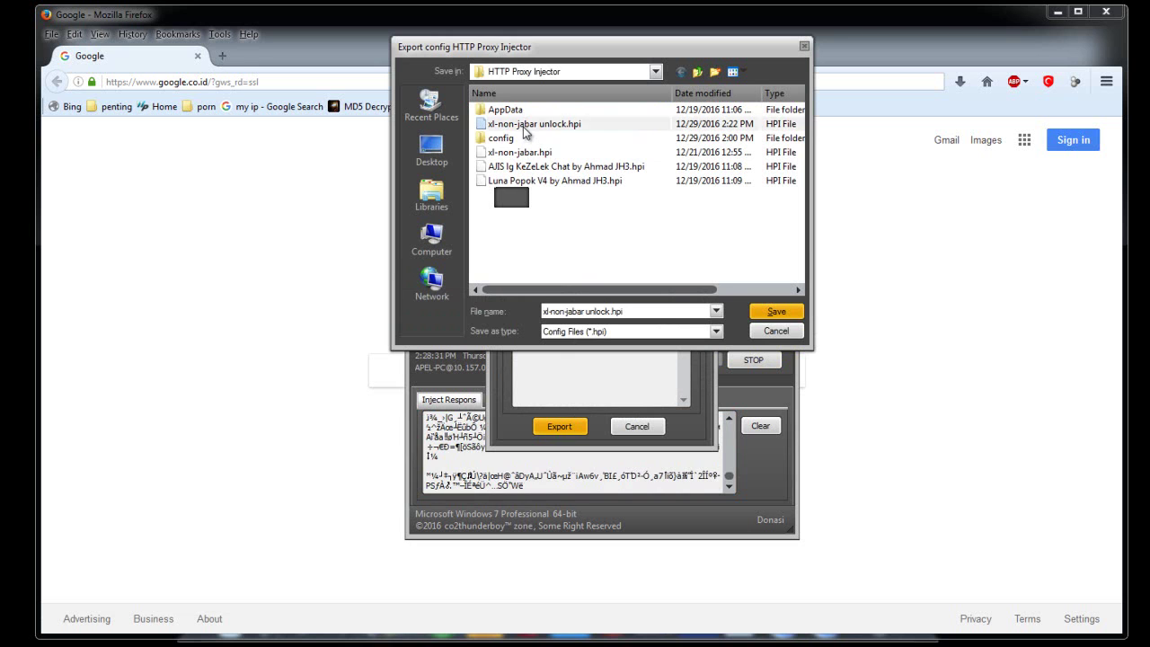
{"action": "left_click", "coordinate": [762, 314]}
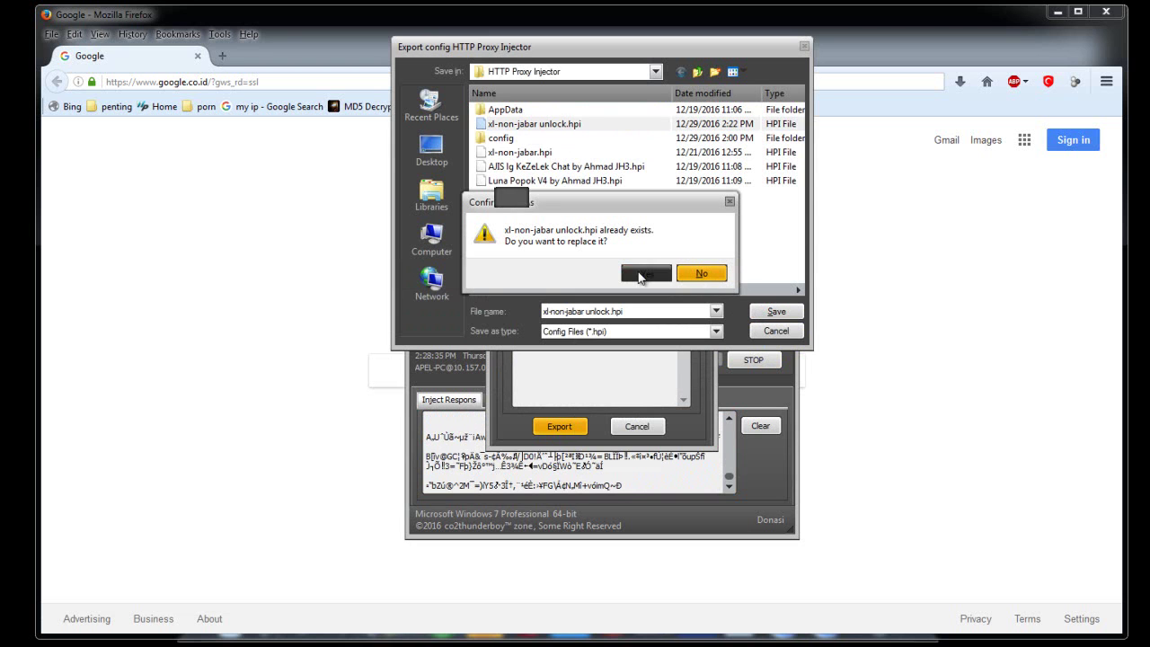
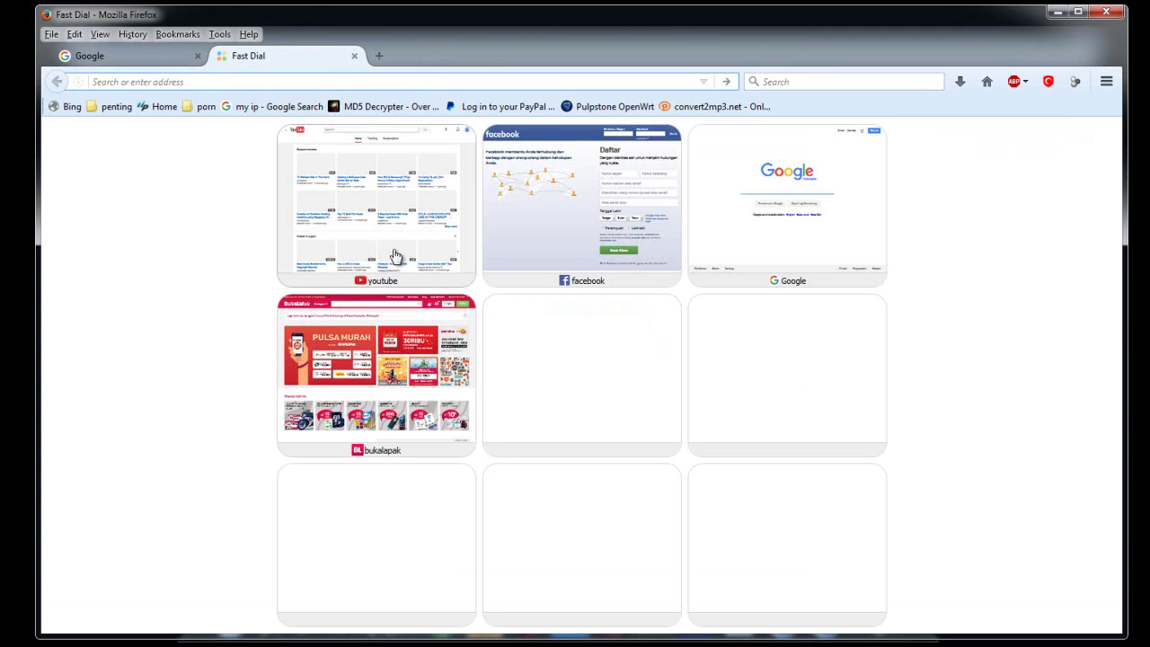
{"action": "left_click", "coordinate": [389, 240]}
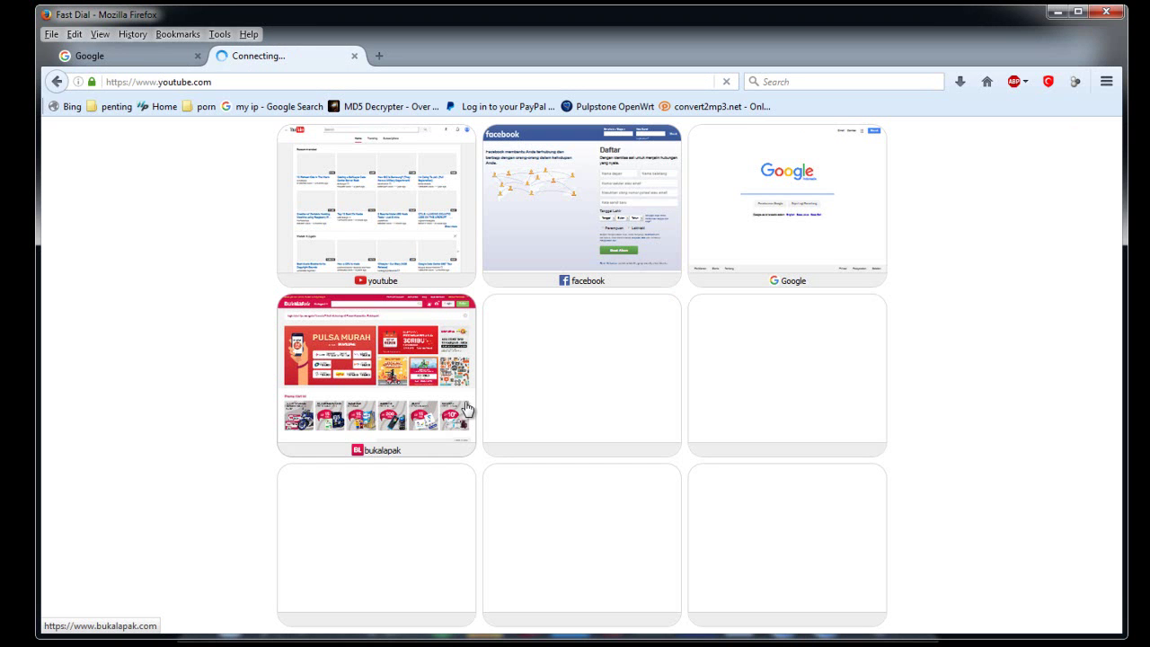